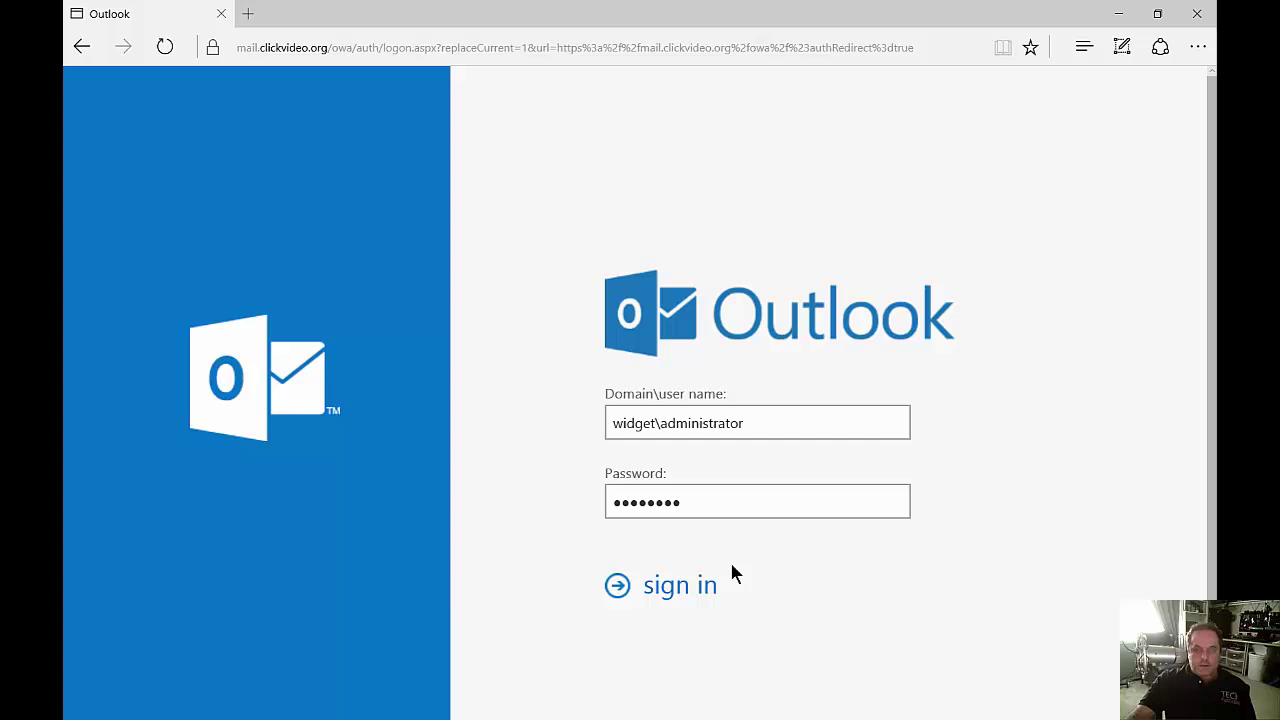
Sign in to the administrator mailbox with the domain user name and password.
left_click(689, 590)
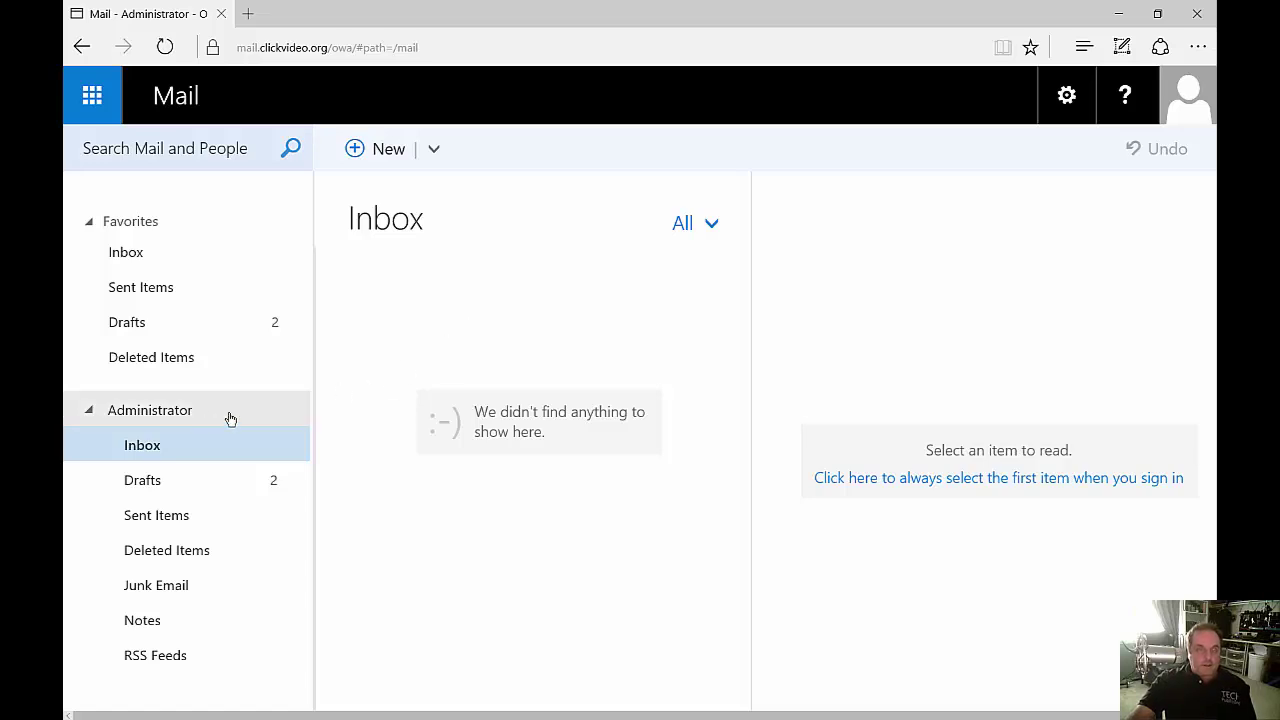
Collapse and re-expand the Administrator folder list, then collapse Favorites.
left_click(91, 416)
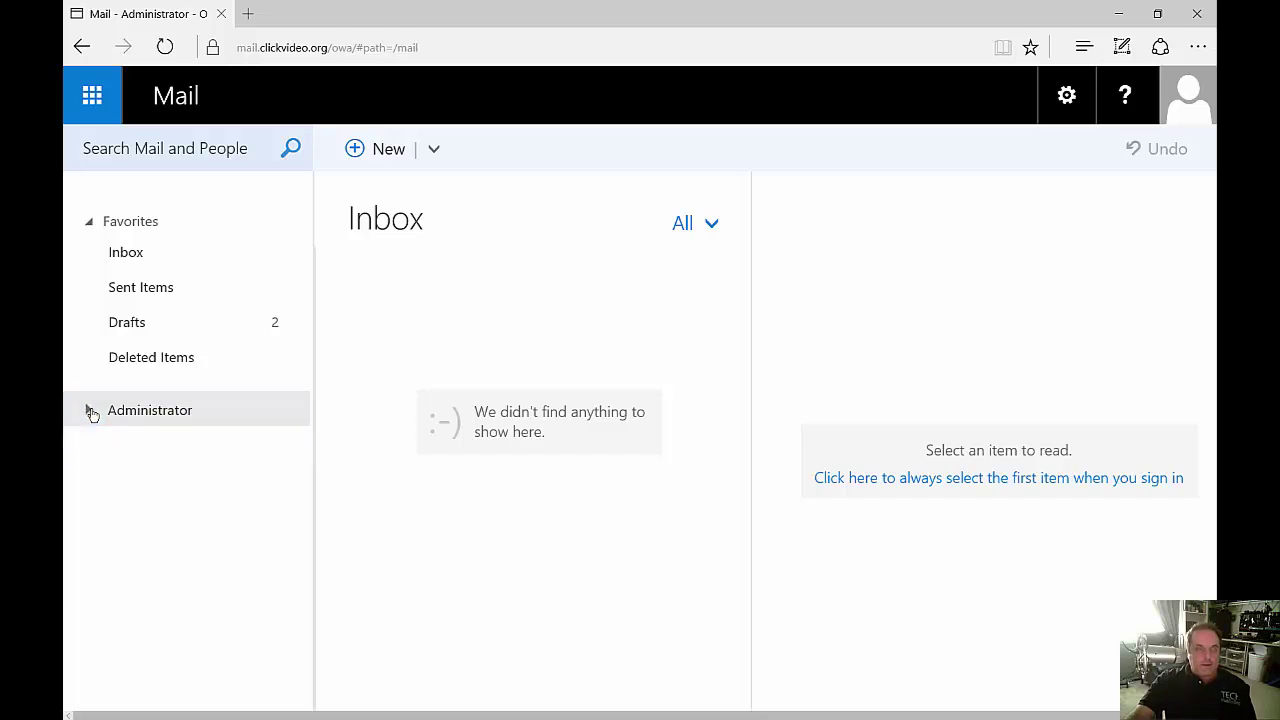
left_click(91, 416)
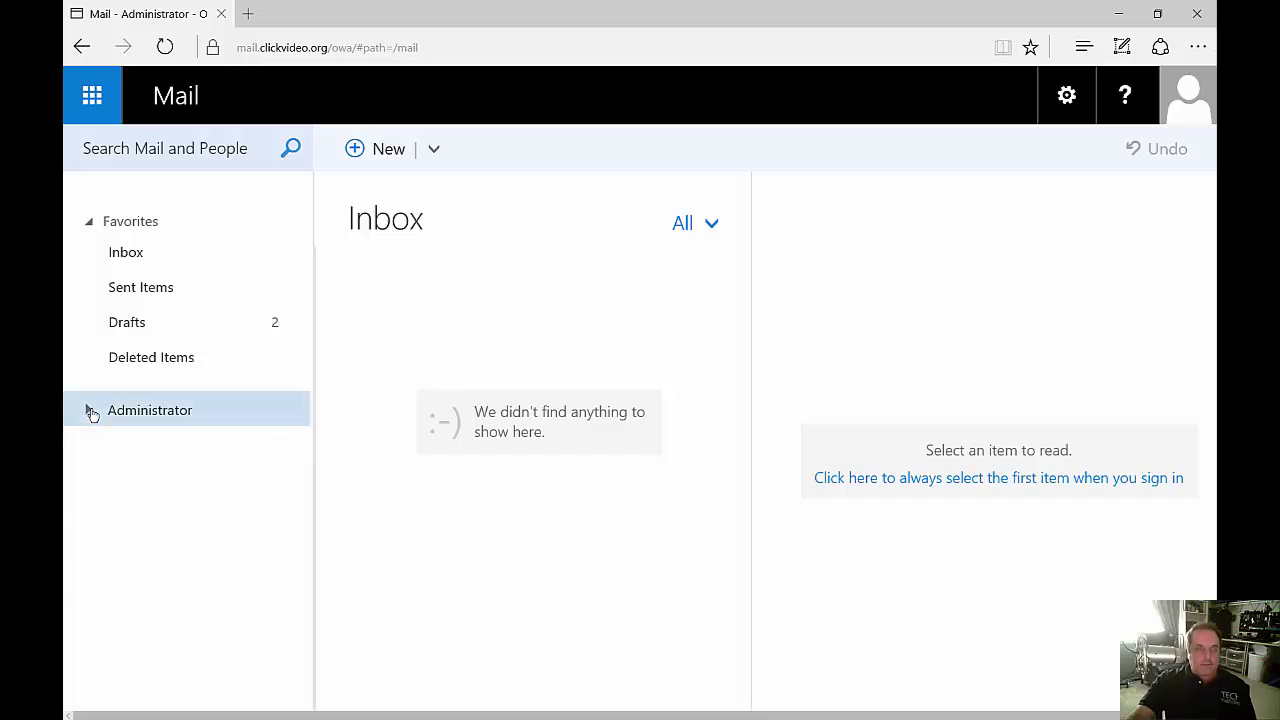
left_click(91, 224)
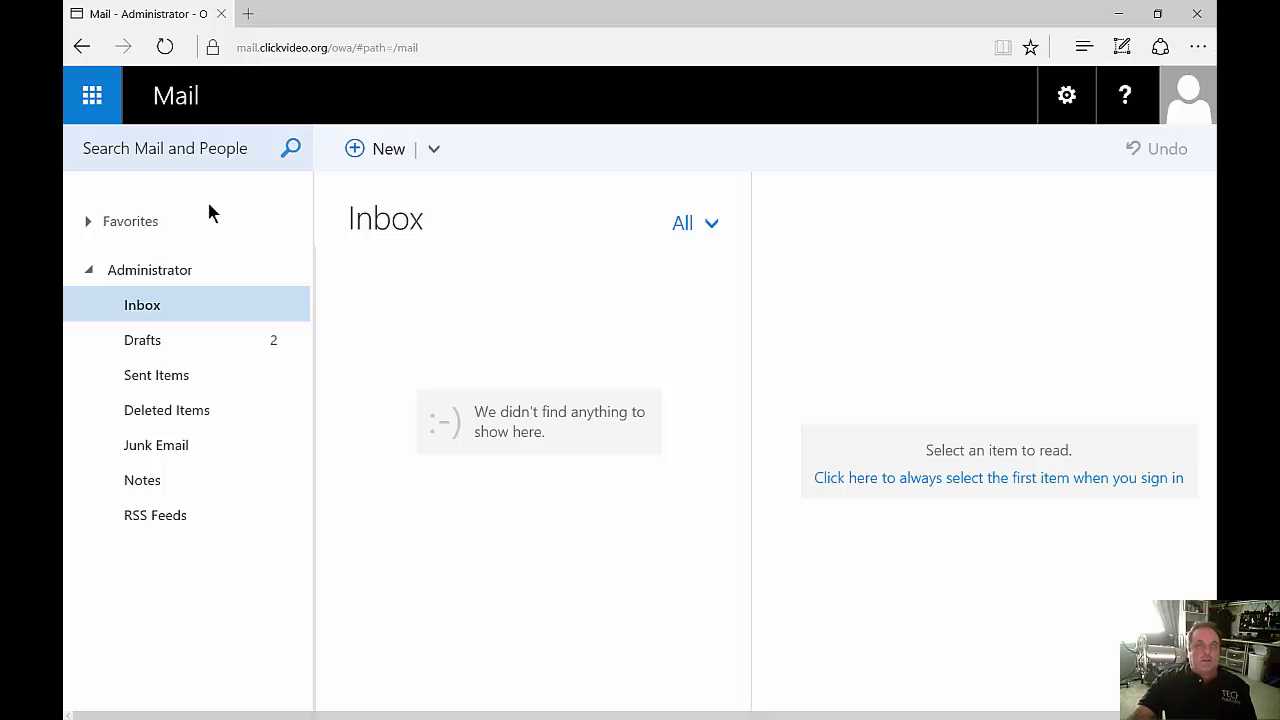
Start a new email addressed to a saved contact.
left_click(380, 150)
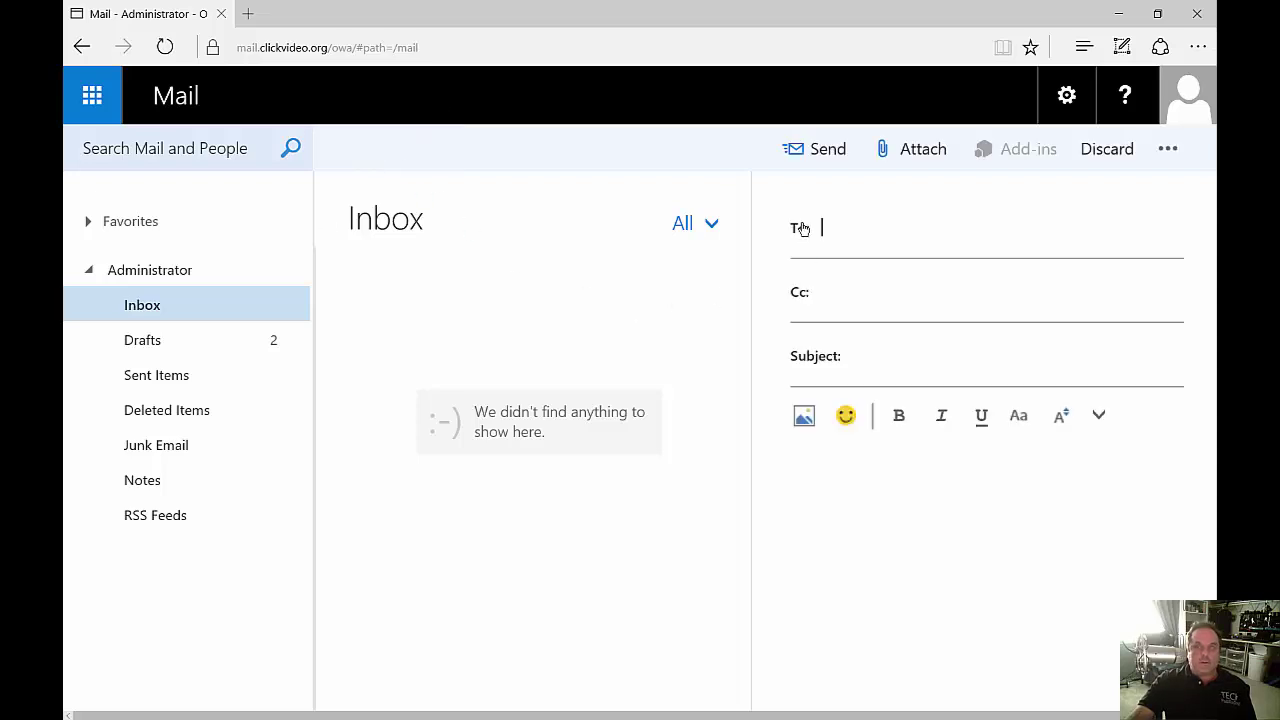
left_click(800, 232)
left_click(600, 468)
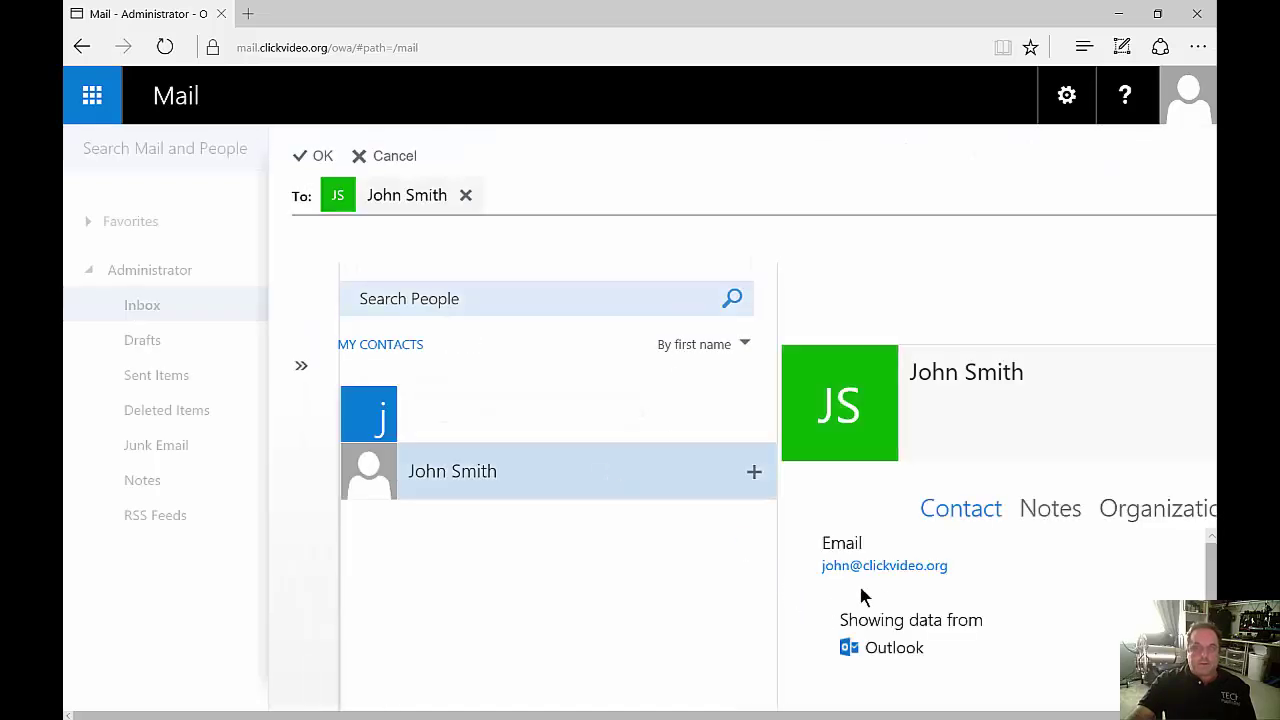
left_click(318, 156)
Enter subject 'Test' and body 'Yes' followed by a winking-tongue emoji.
left_click(898, 355)
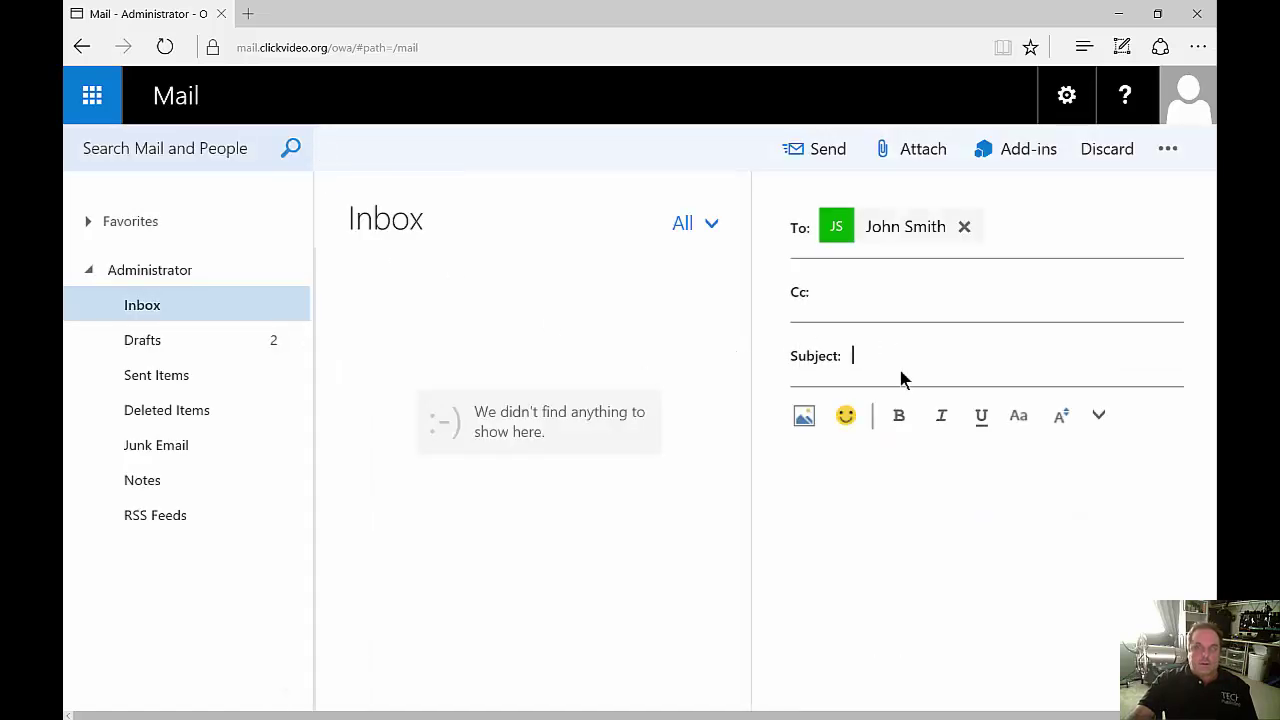
type("Test")
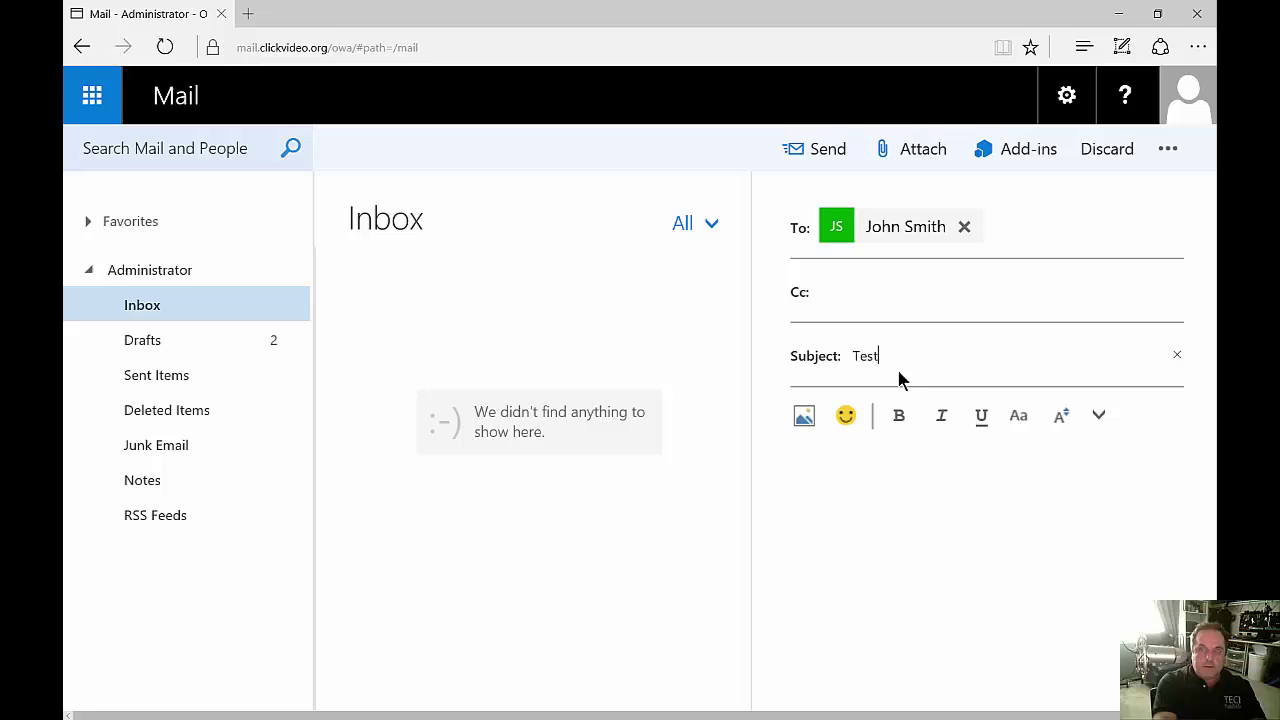
key("Tab")
type("Yes")
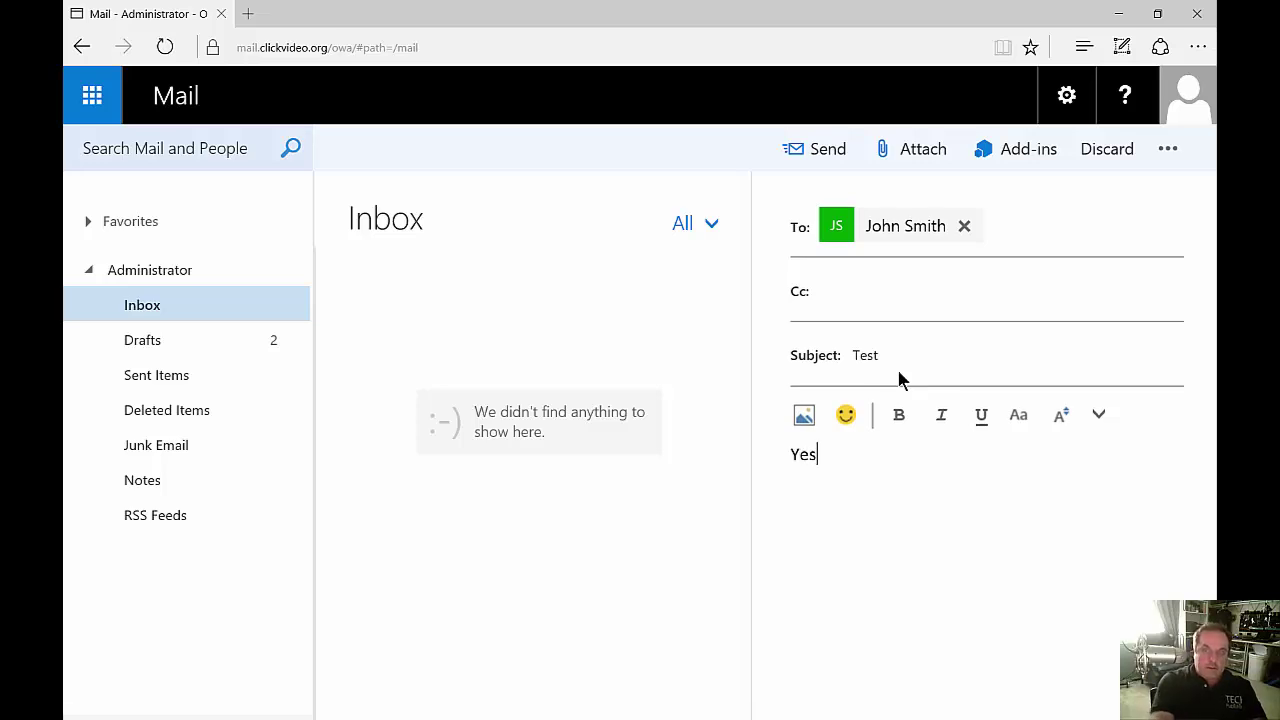
left_click(846, 416)
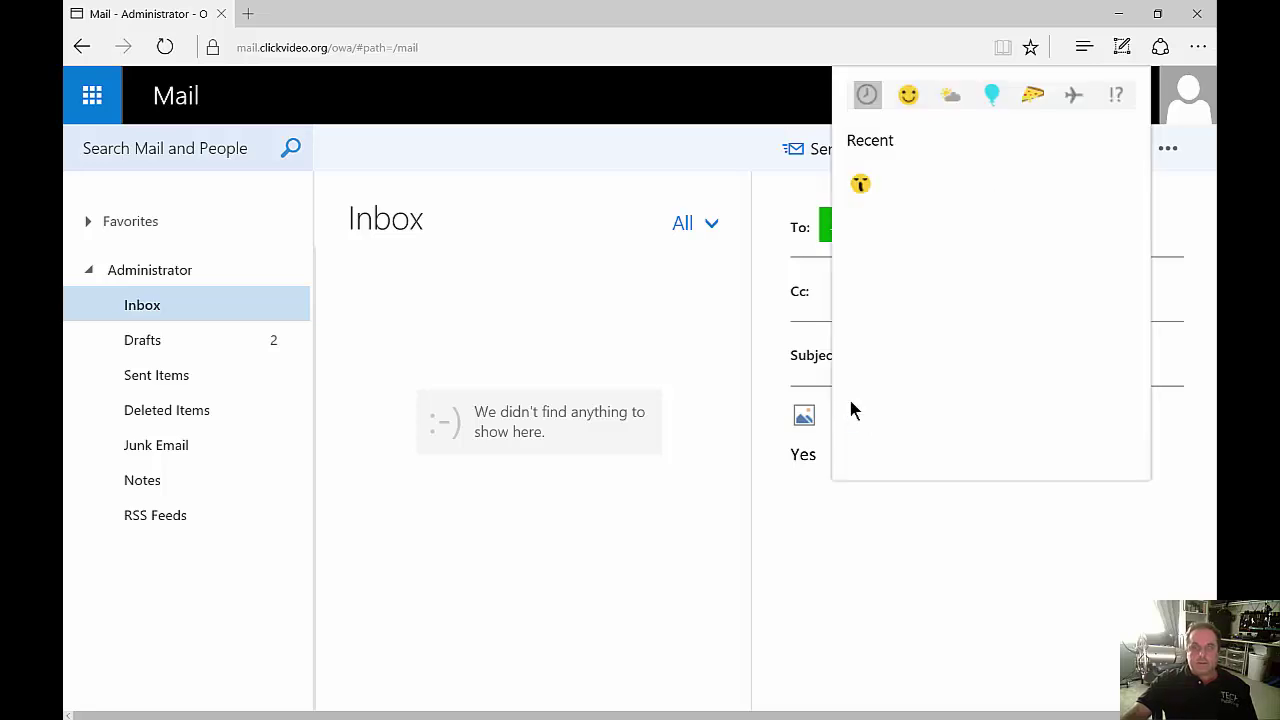
left_click(908, 95)
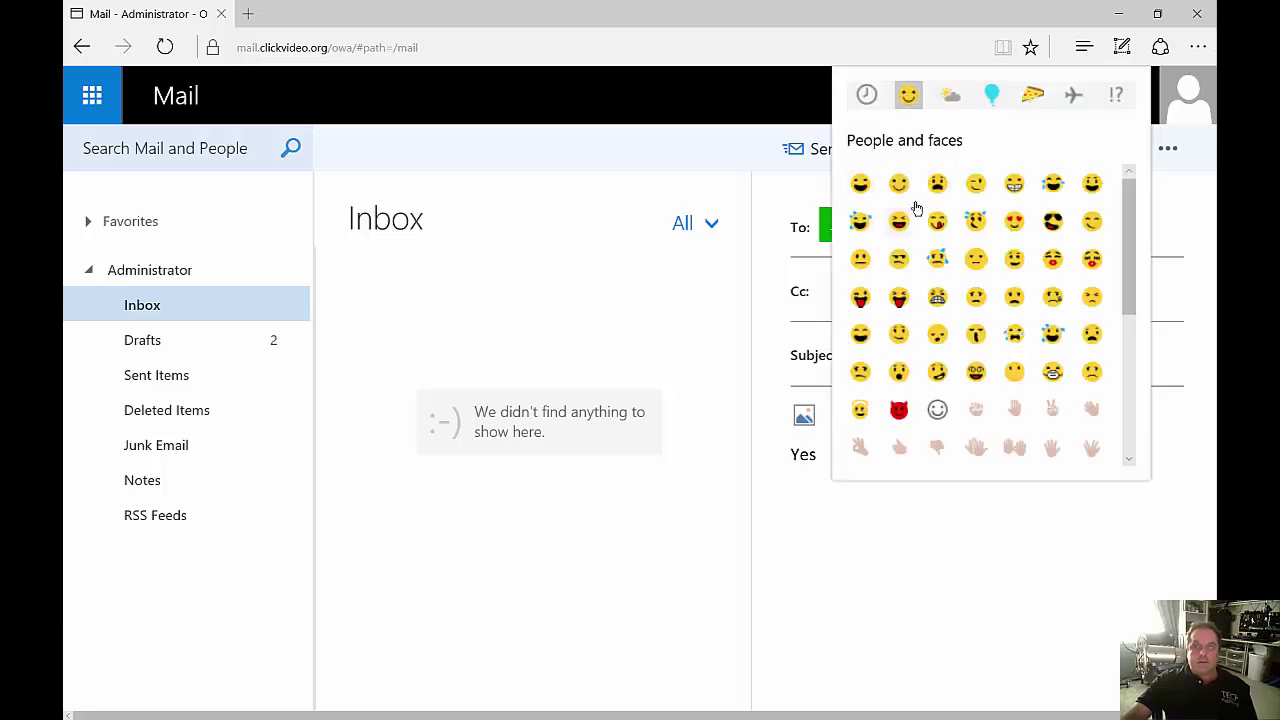
left_click(937, 220)
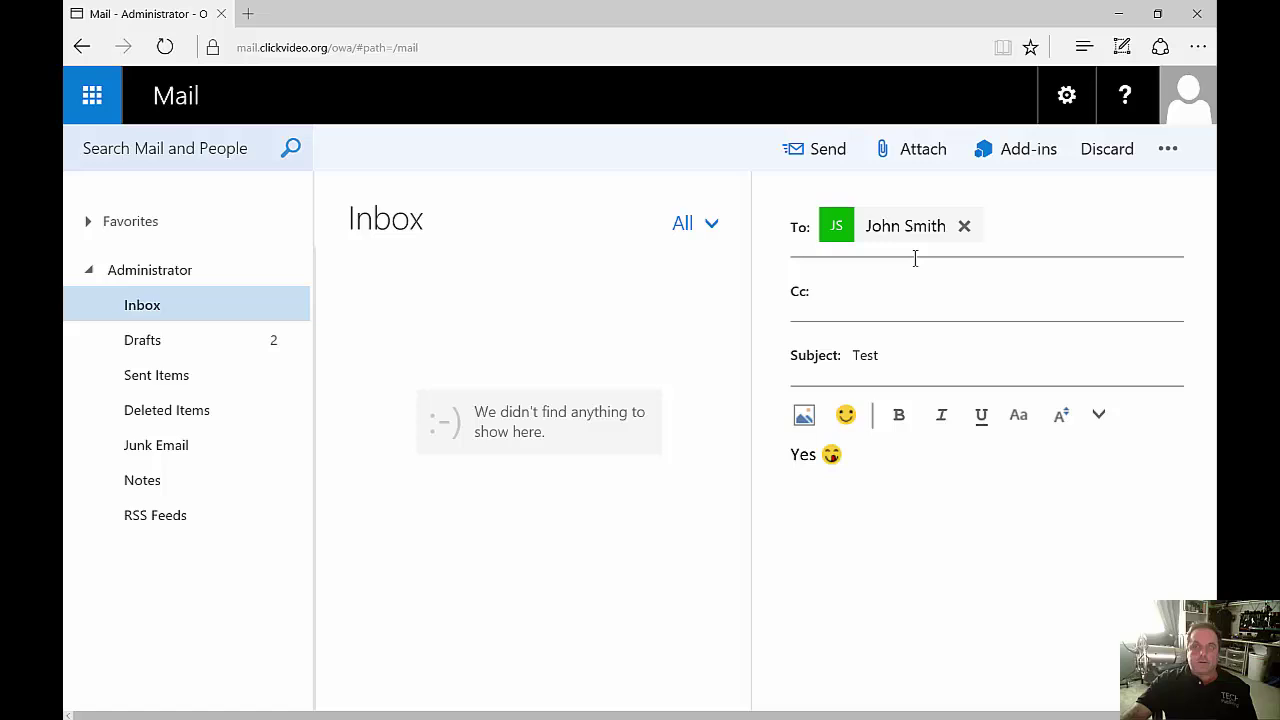
left_click(905, 155)
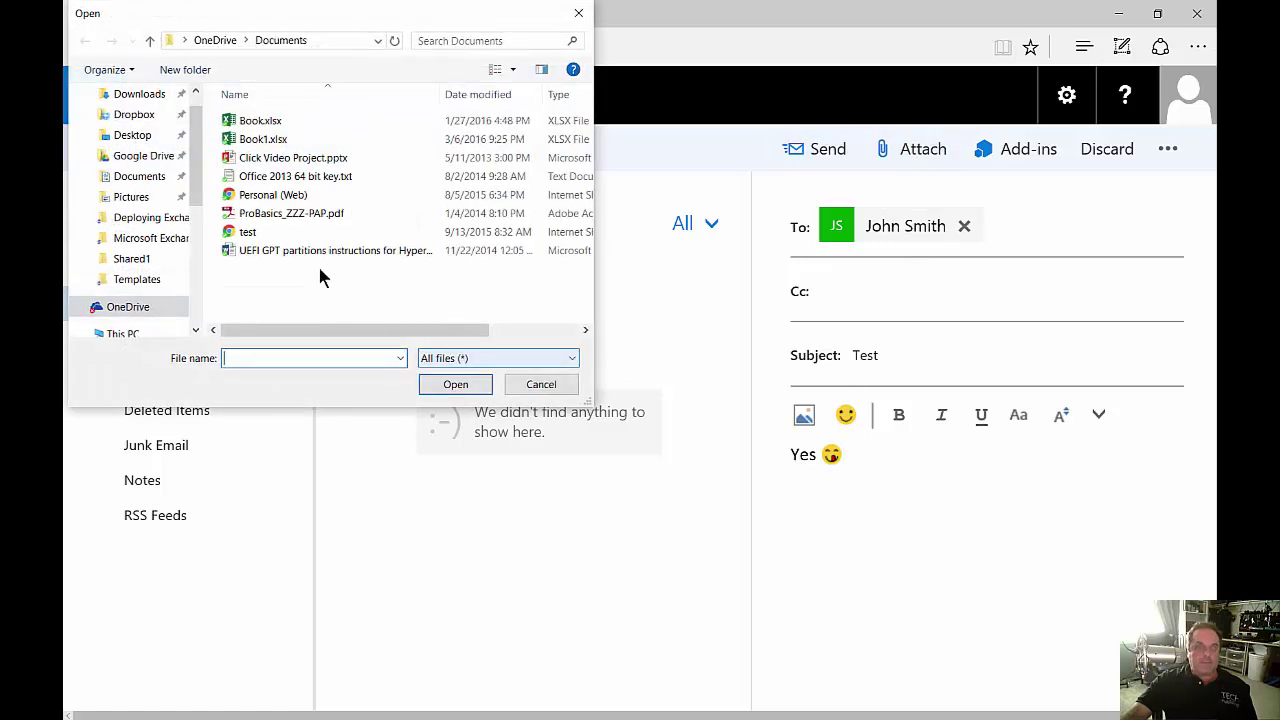
left_click(538, 385)
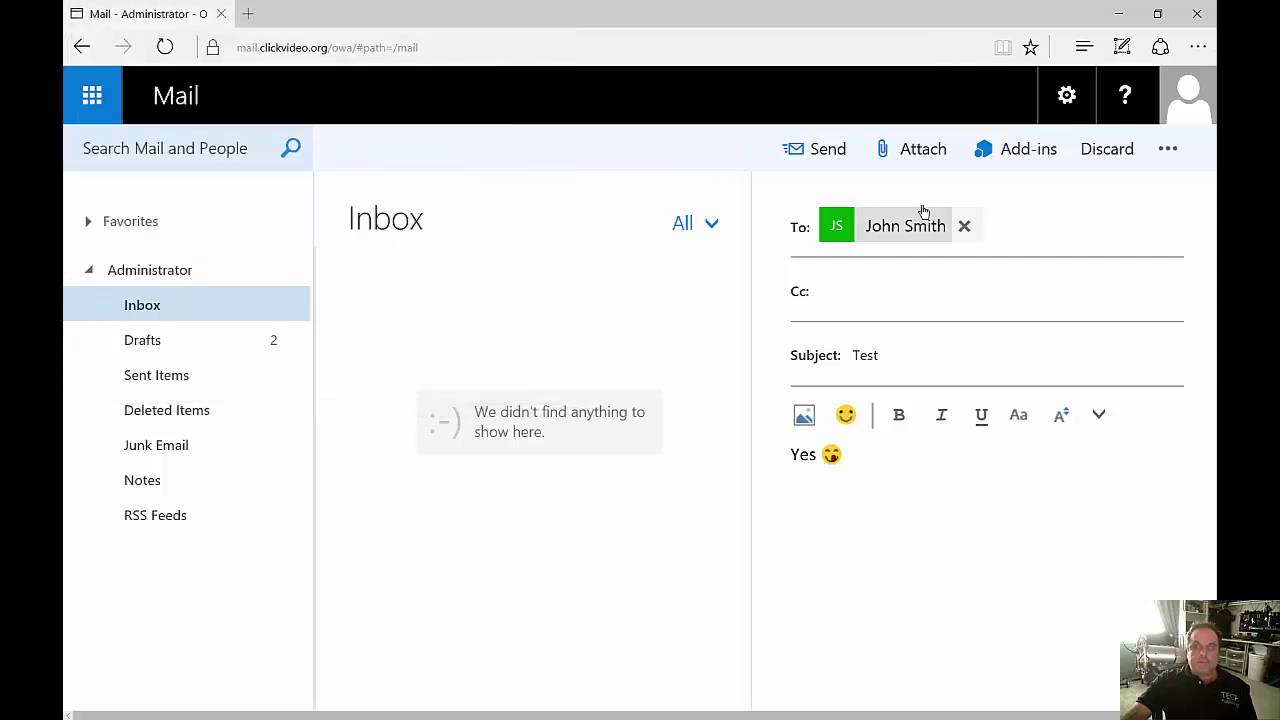
left_click(1020, 153)
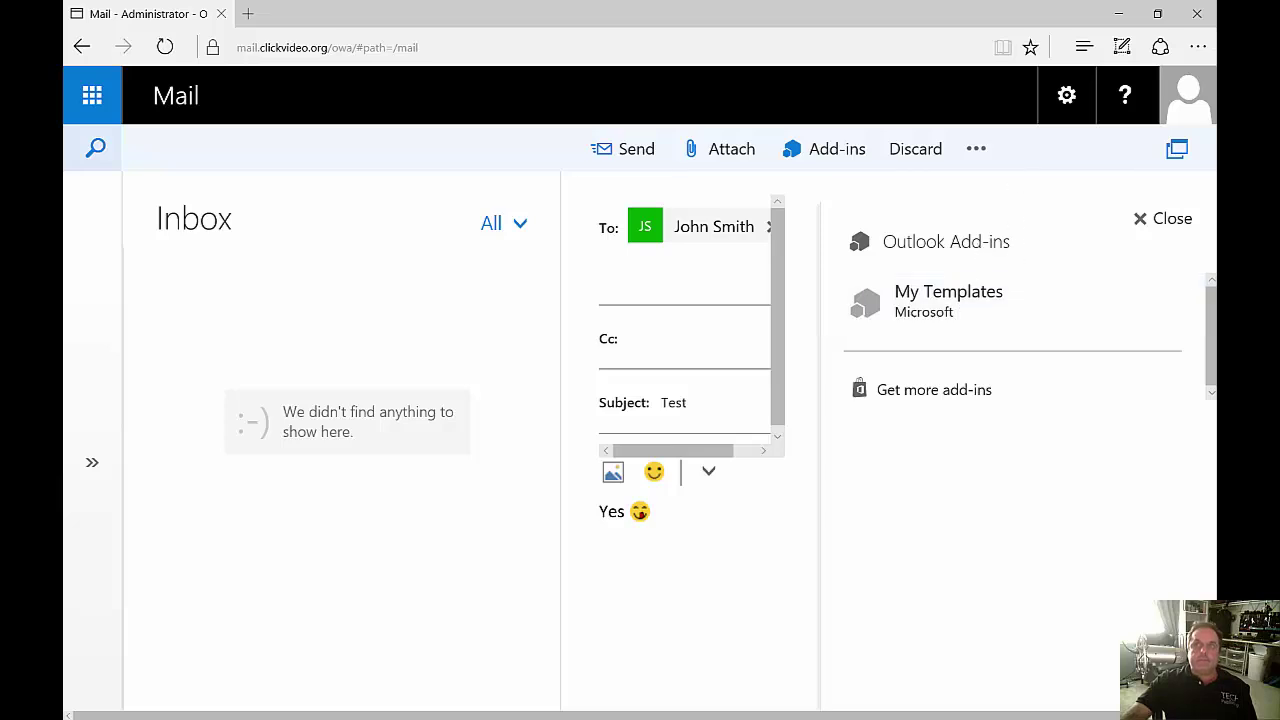
key("Escape")
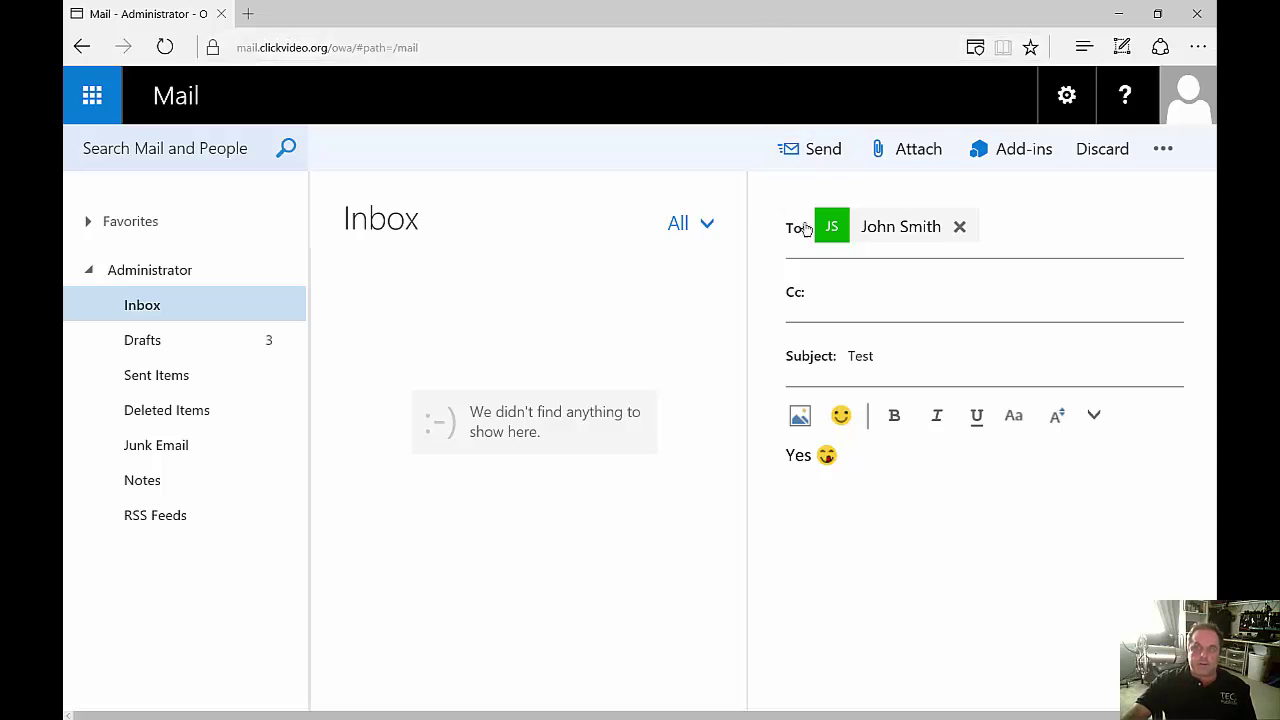
left_click(1095, 158)
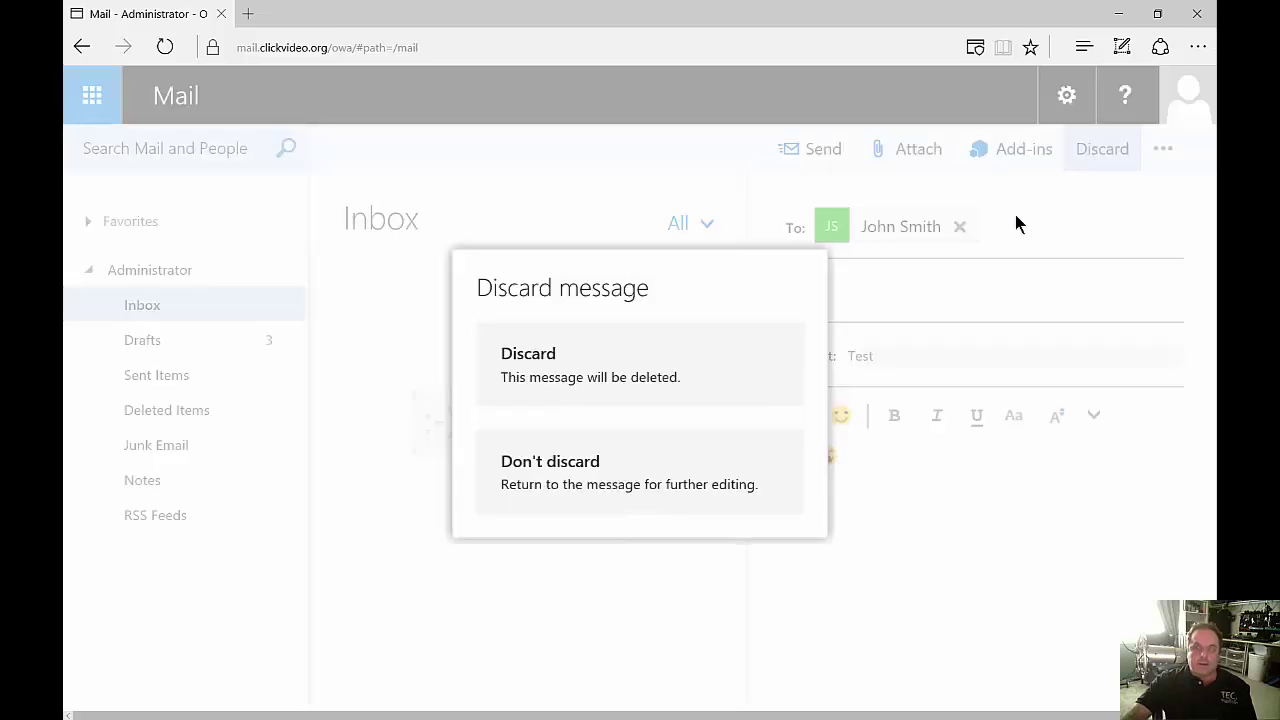
left_click(645, 482)
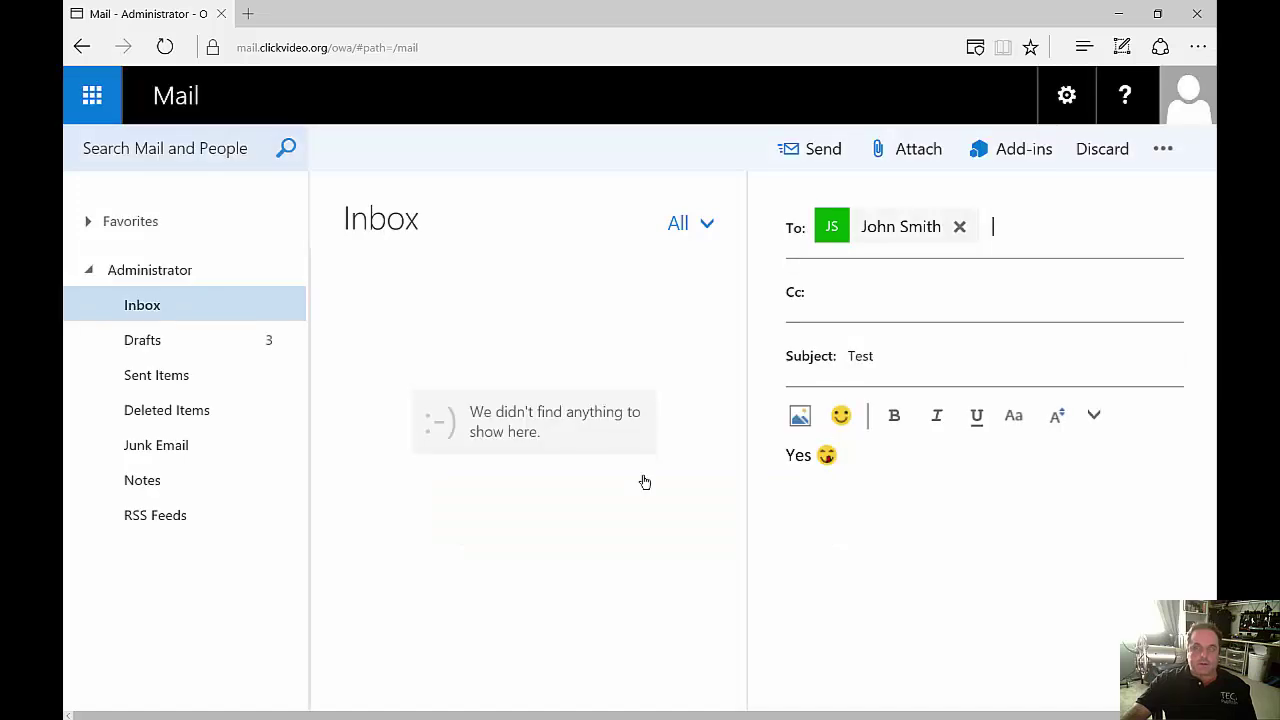
Show the Bcc line and set the message importance to High.
left_click(1164, 151)
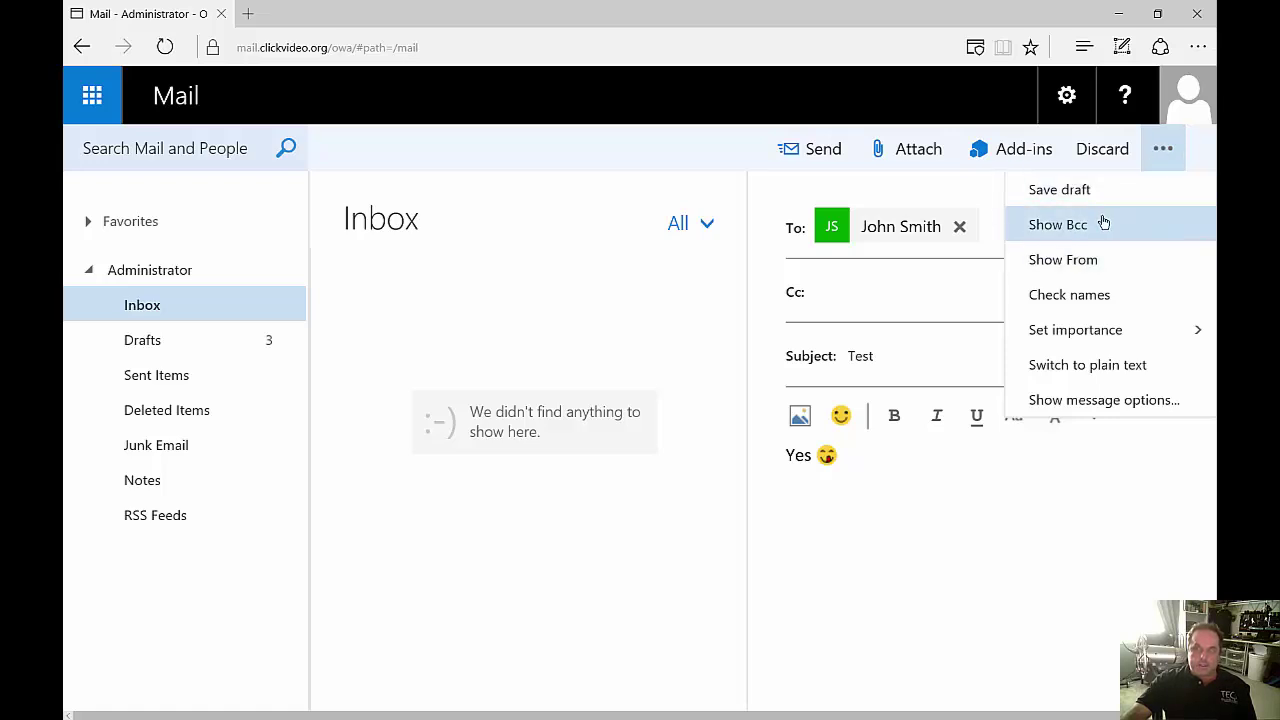
left_click(1104, 224)
left_click(1160, 150)
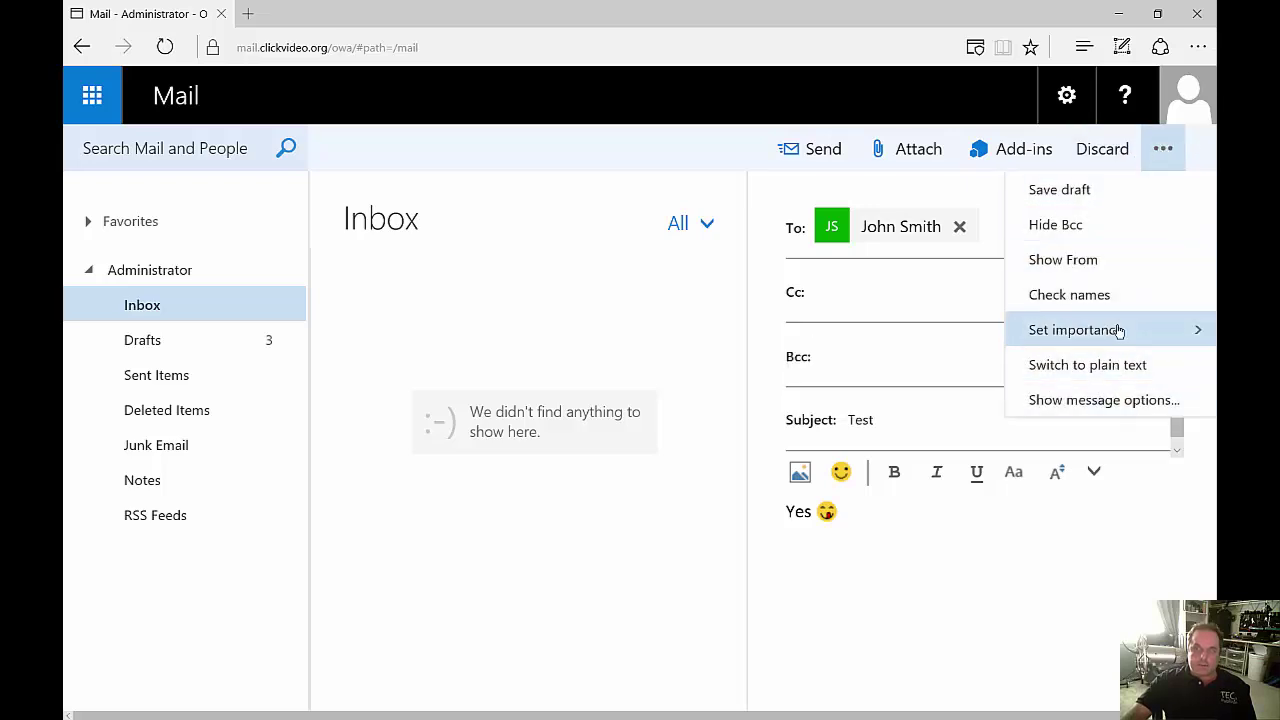
mouse_move(1120, 331)
left_click(878, 338)
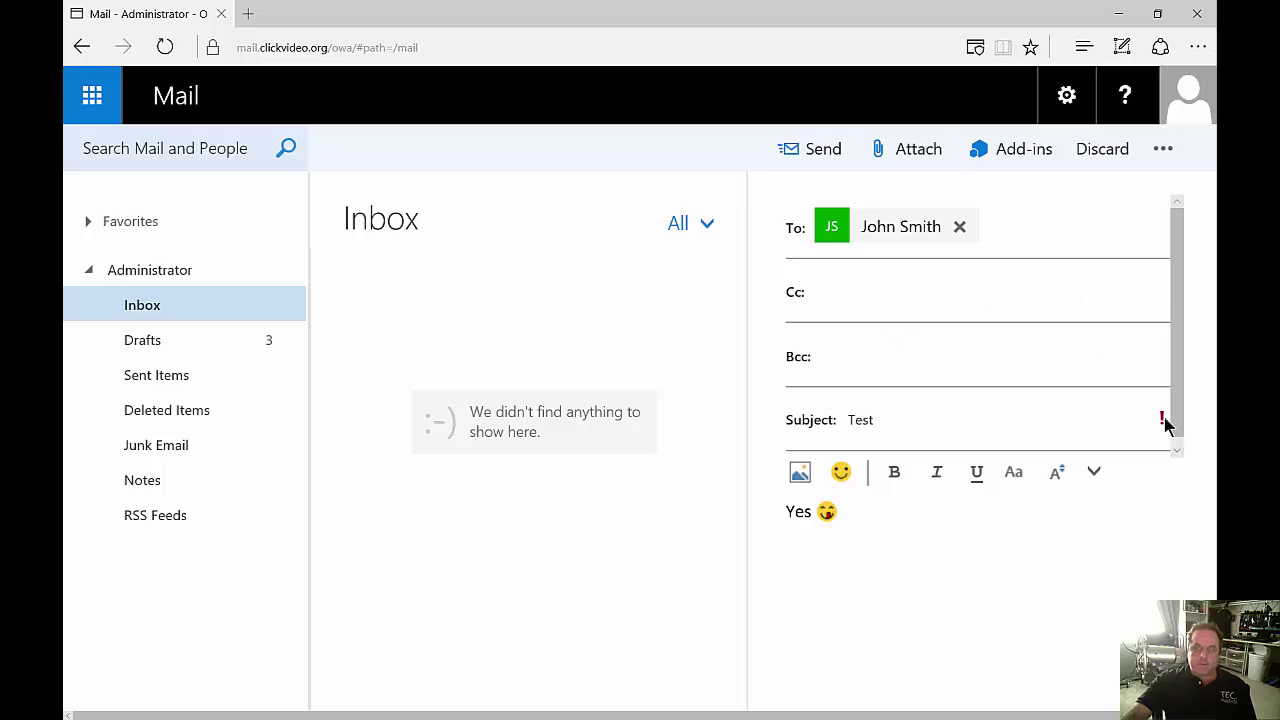
Review message options, leaving sensitivity at Normal, then send the Test message.
left_click(1163, 152)
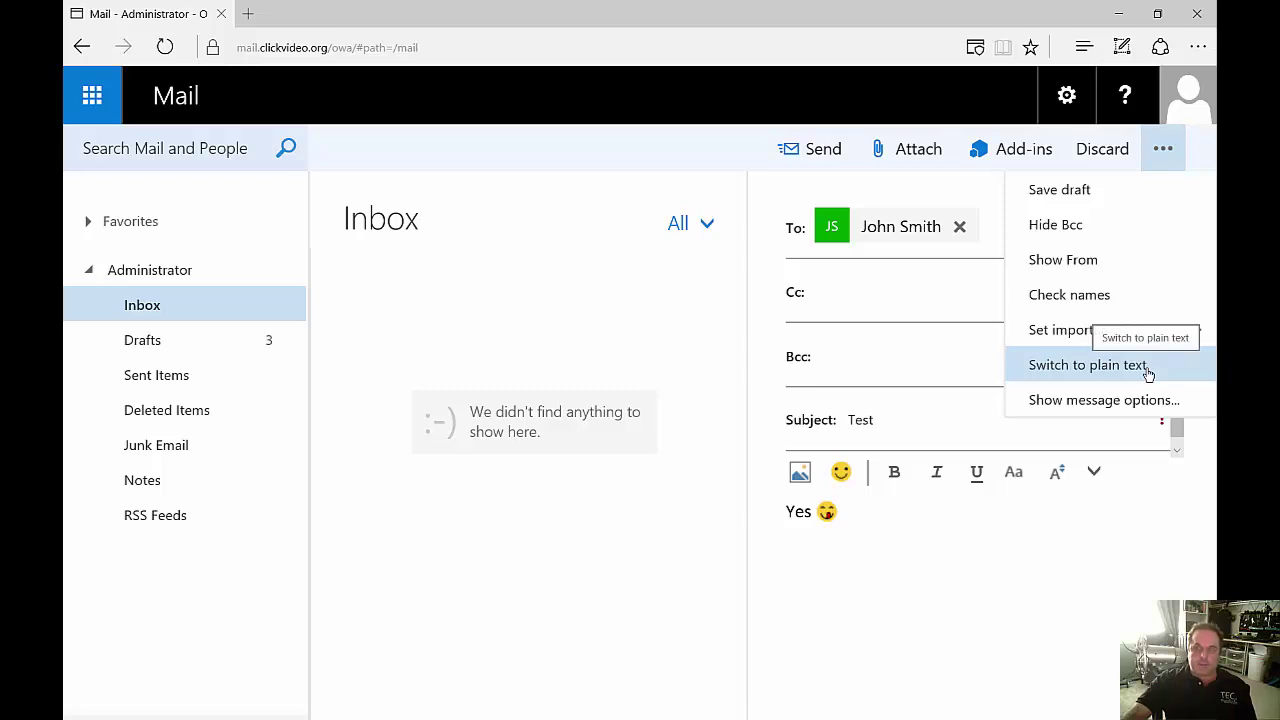
left_click(1135, 400)
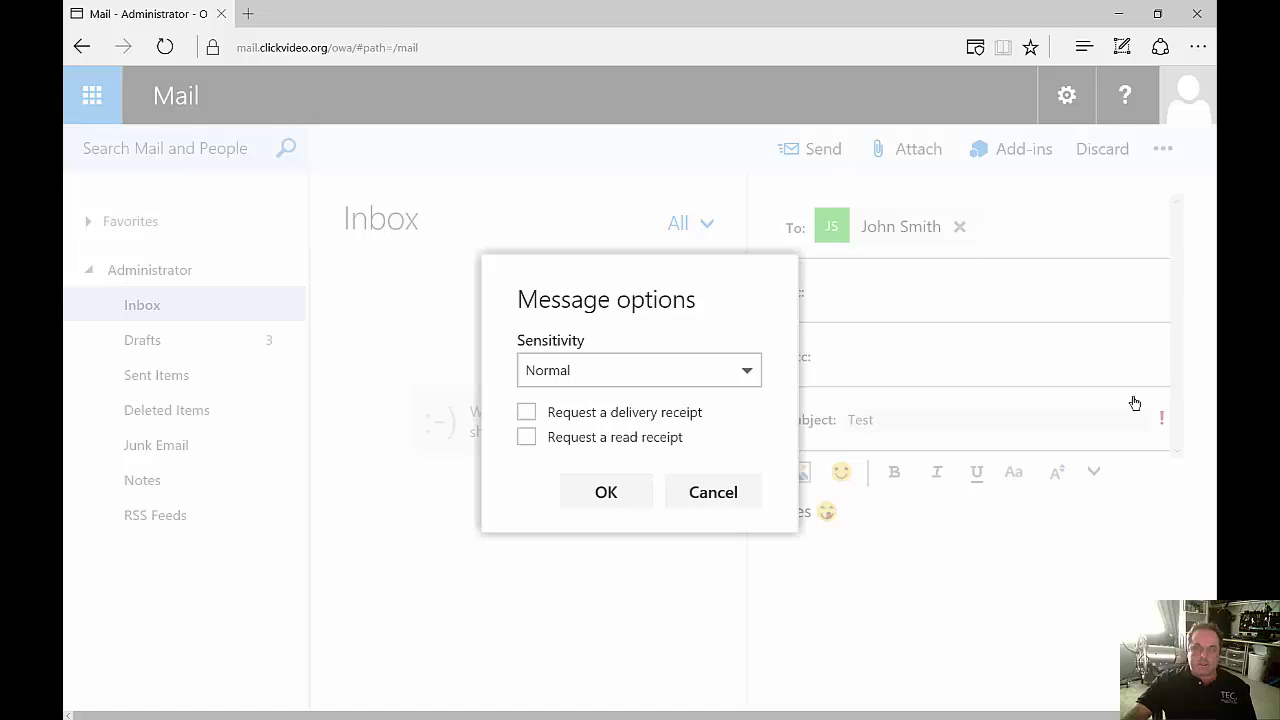
left_click(751, 373)
left_click(751, 373)
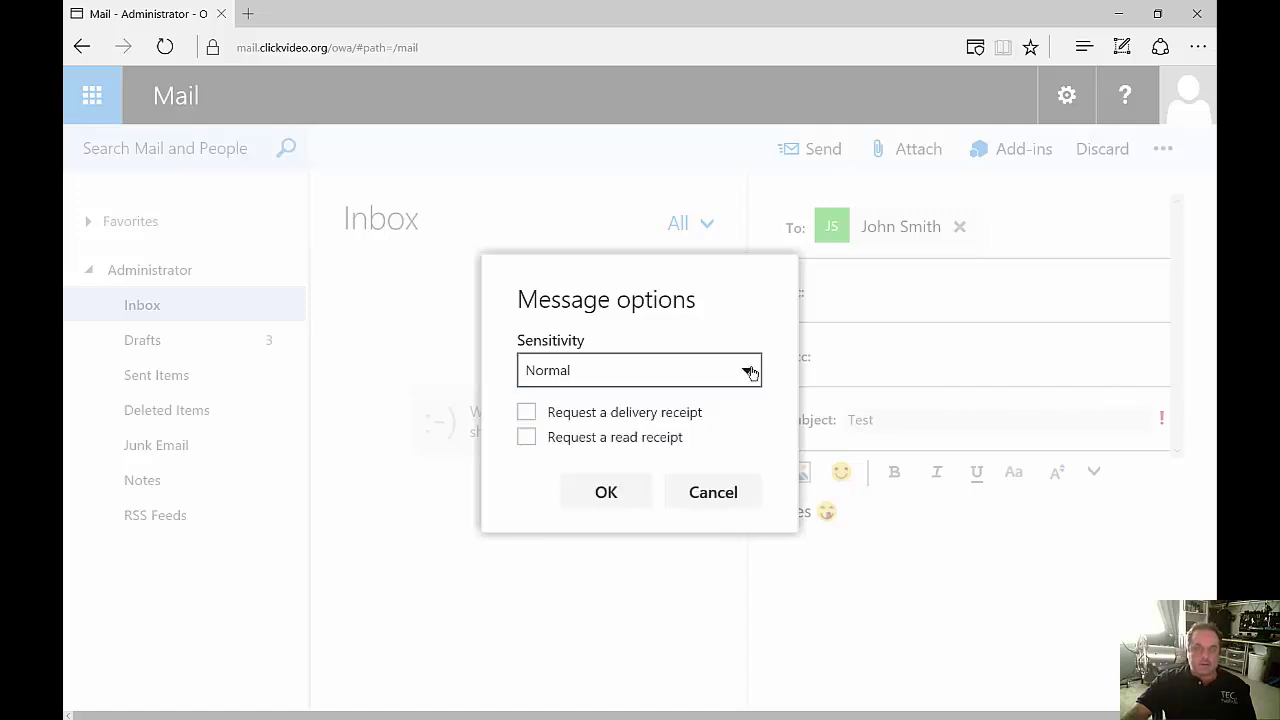
left_click(751, 373)
left_click(752, 371)
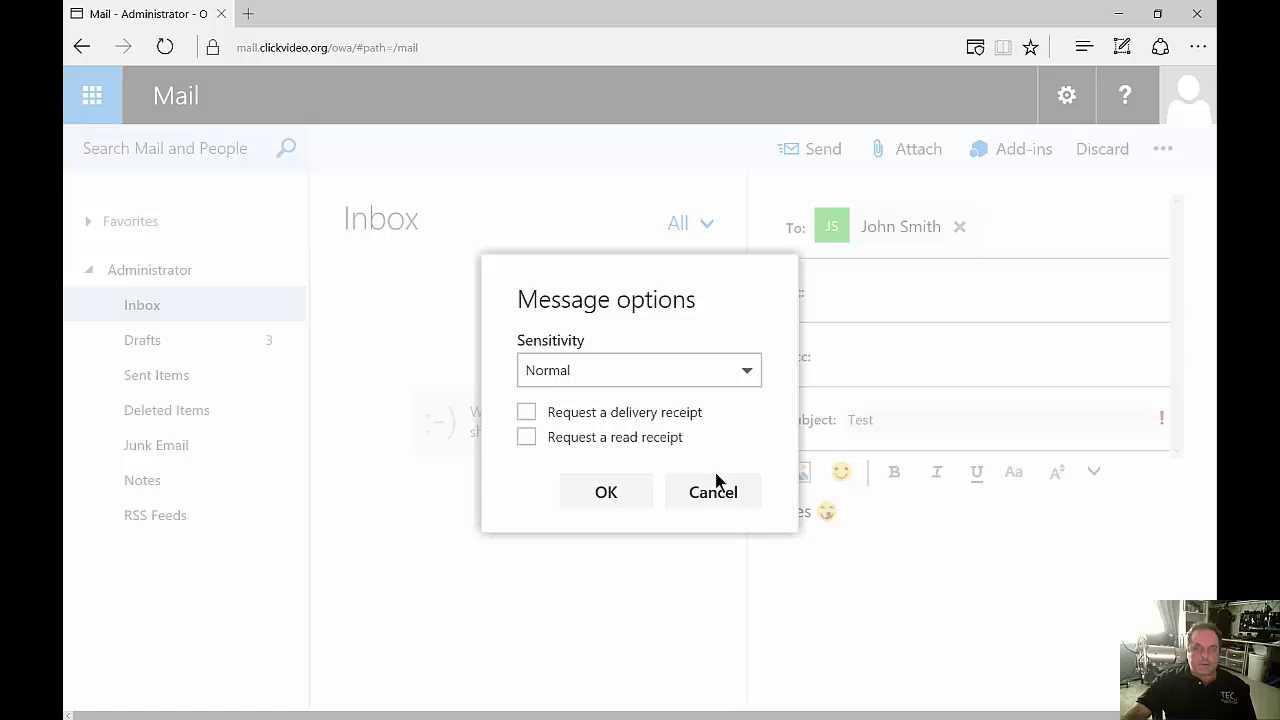
left_click(711, 499)
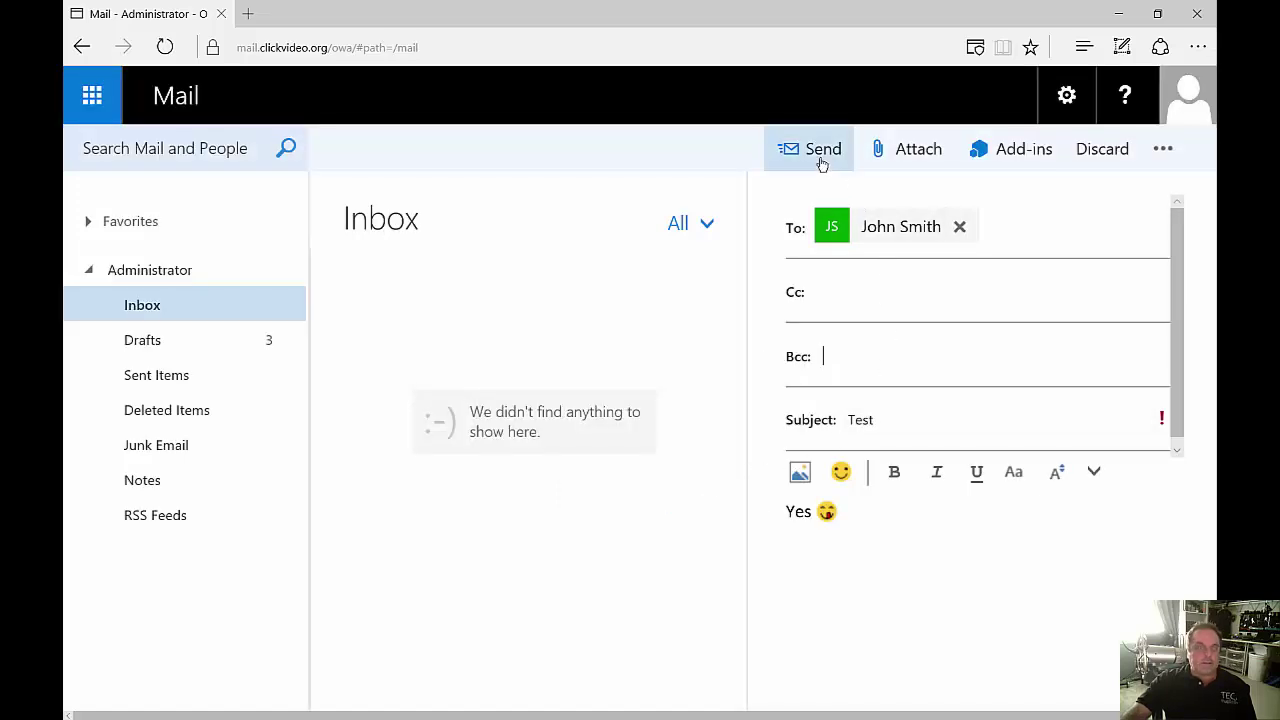
left_click(821, 160)
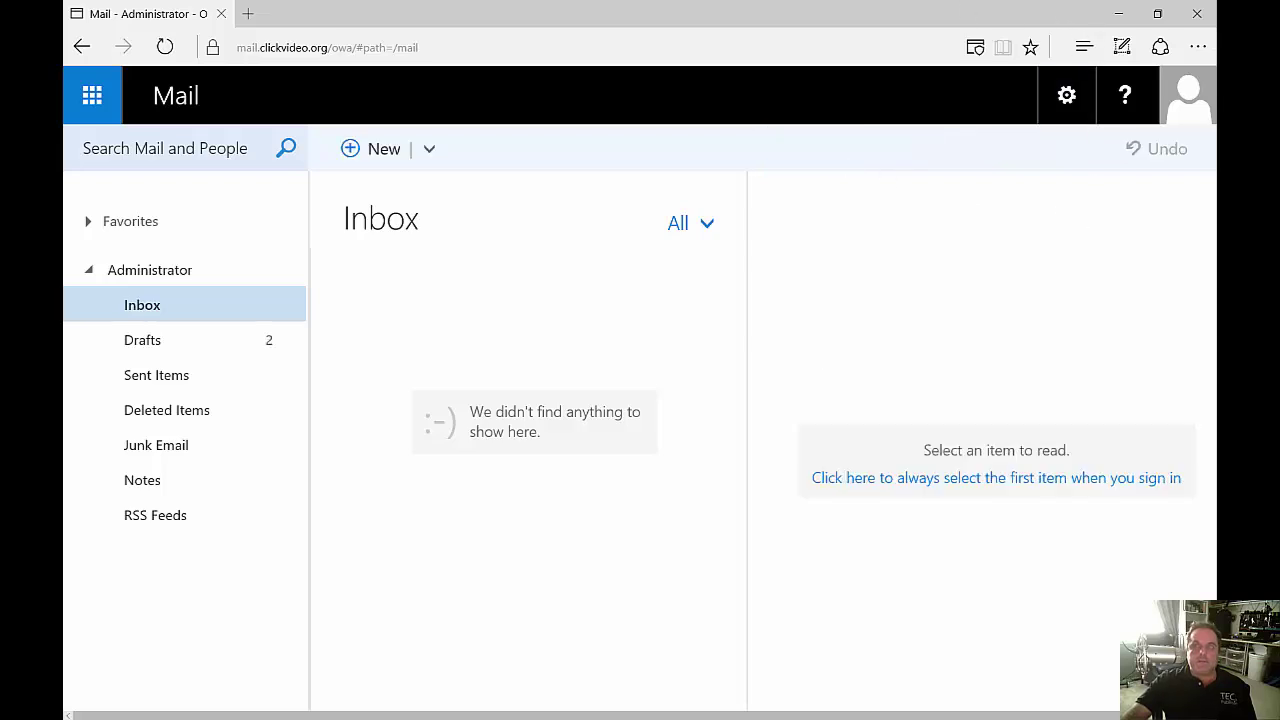
Check Drafts, switch to Calendar and show the week of June 19–25, 2016.
left_click(143, 340)
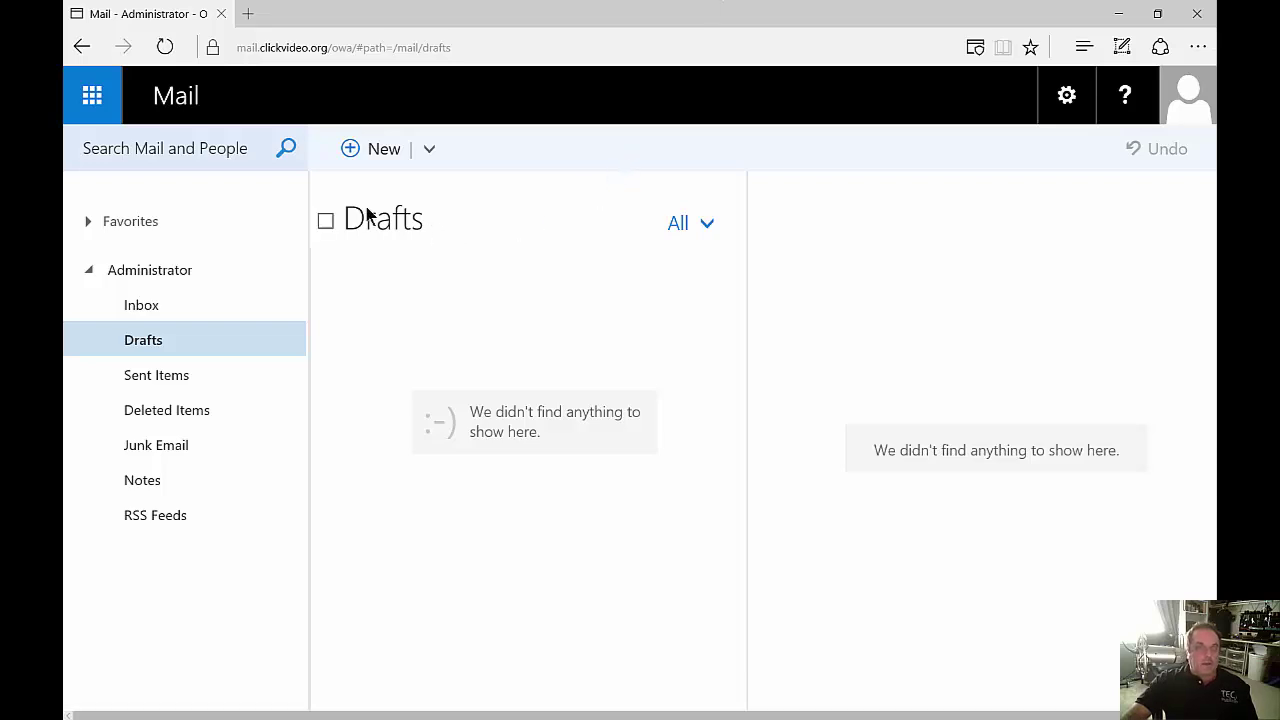
left_click(92, 96)
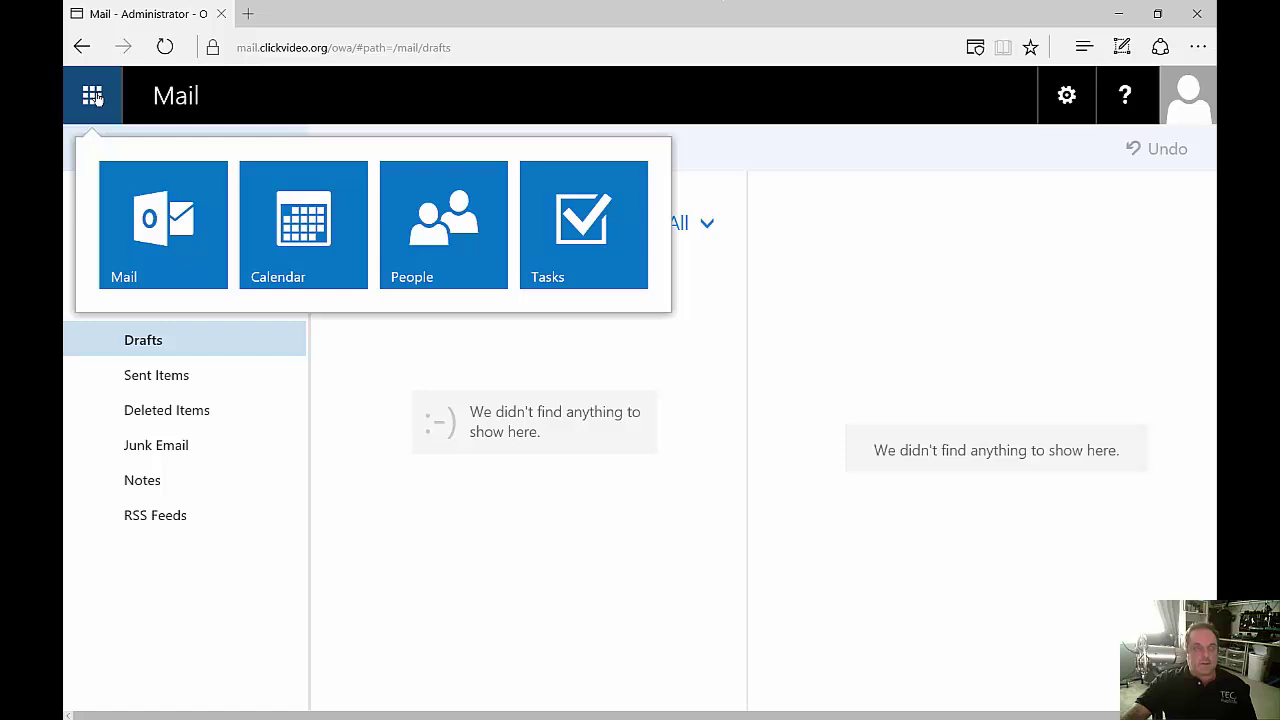
left_click(305, 234)
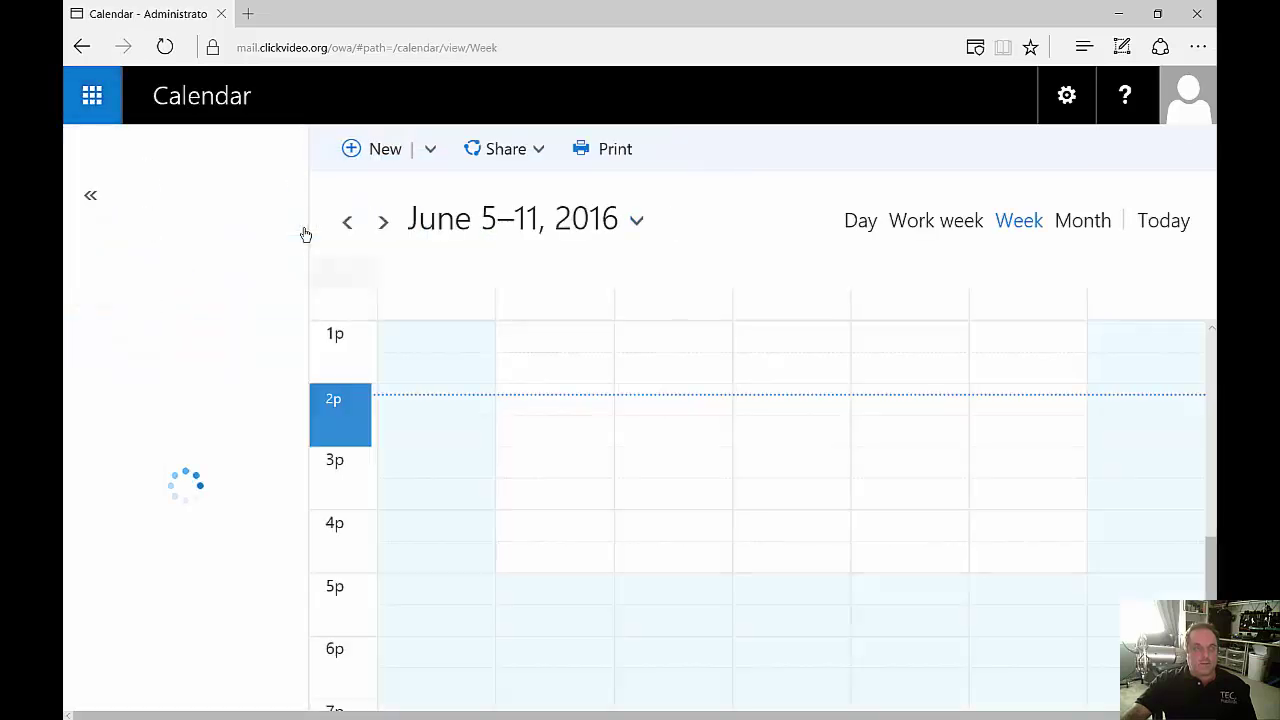
scroll(645, 482, "down", 3)
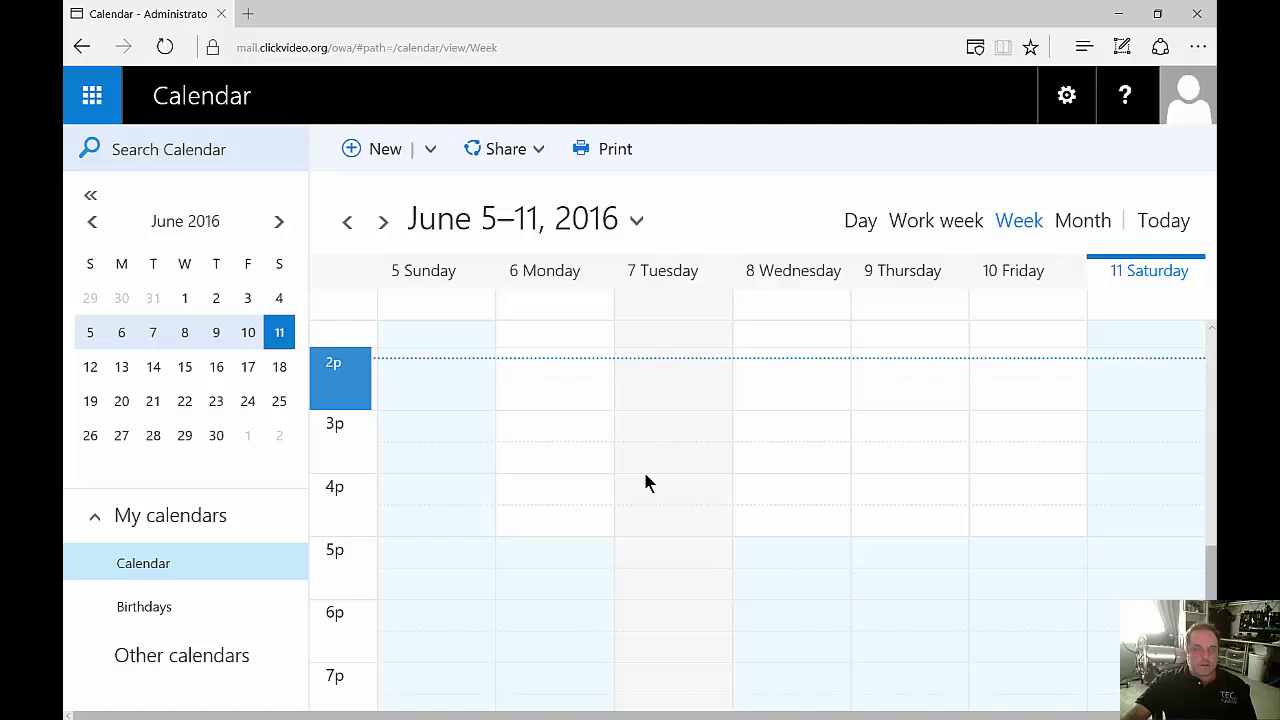
scroll(645, 482, "down", 1)
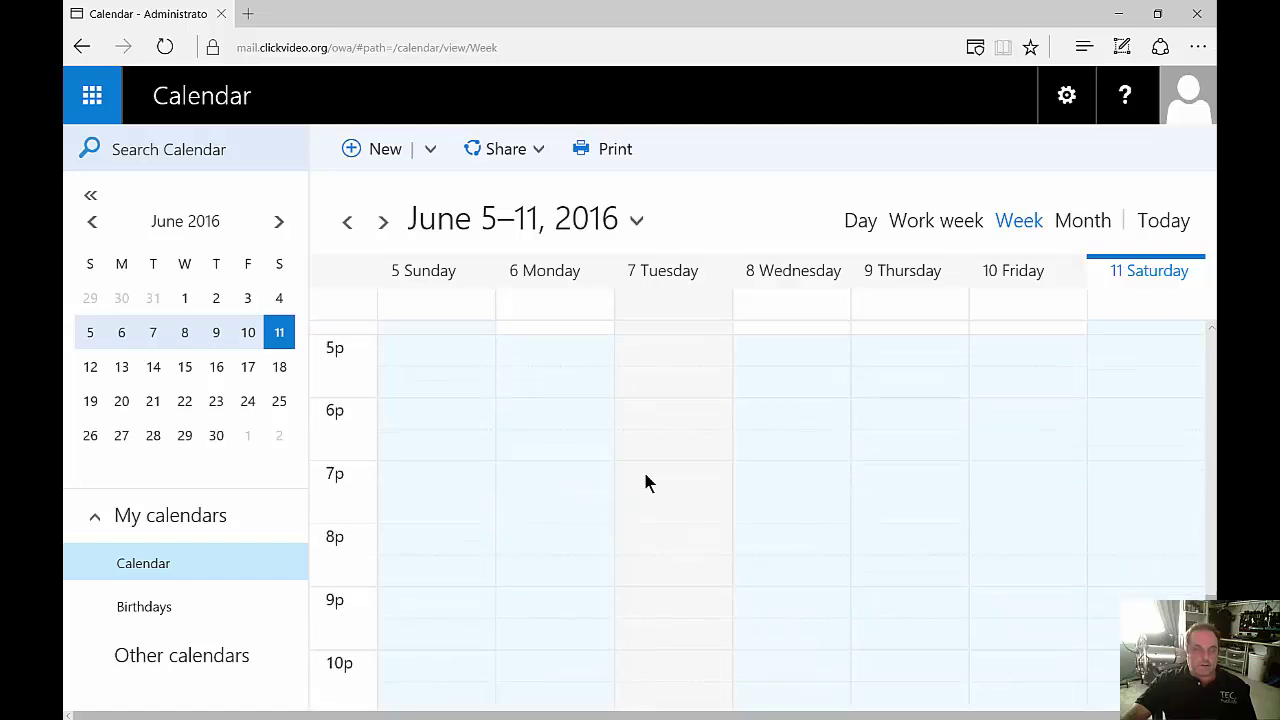
scroll(645, 482, "up", 5)
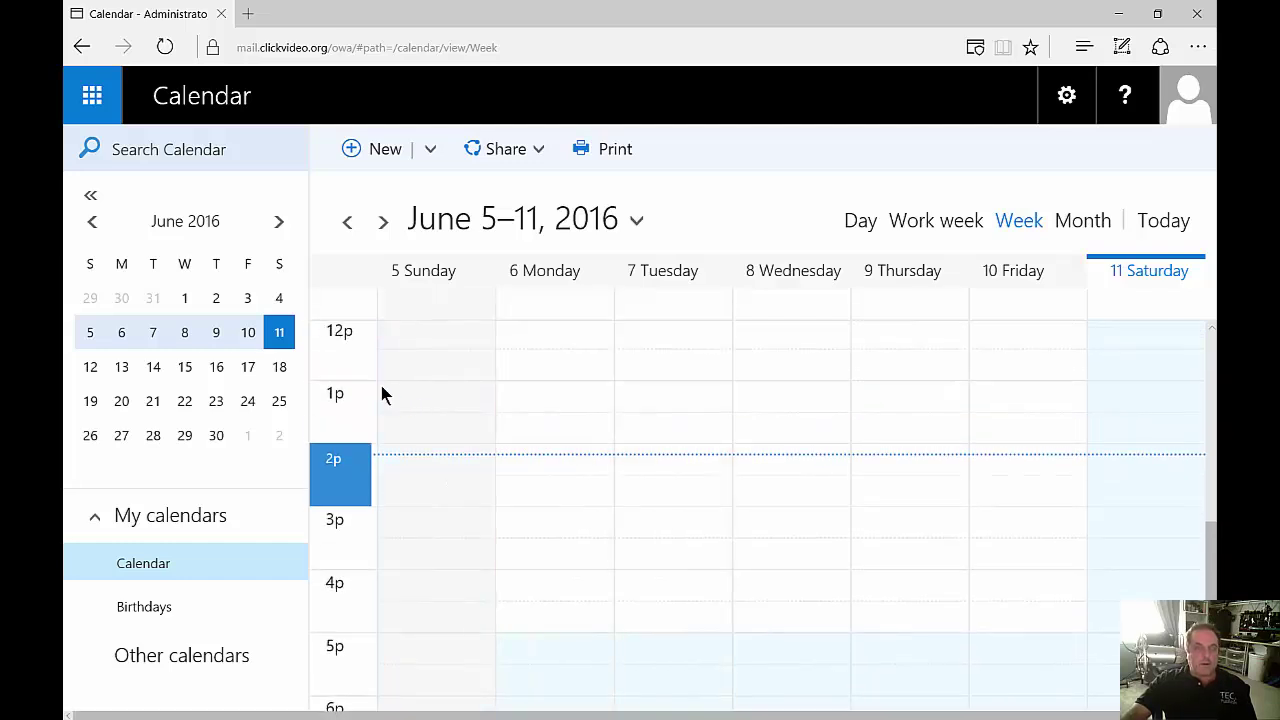
left_click(281, 368)
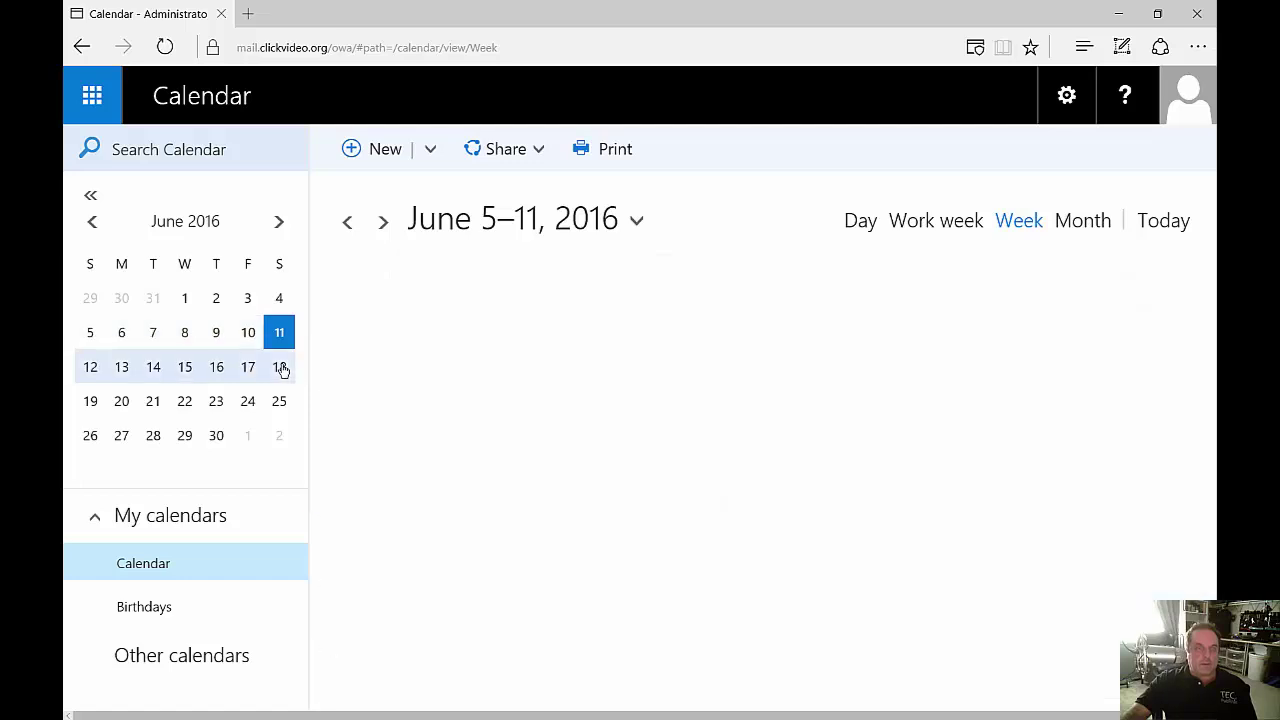
left_click(280, 402)
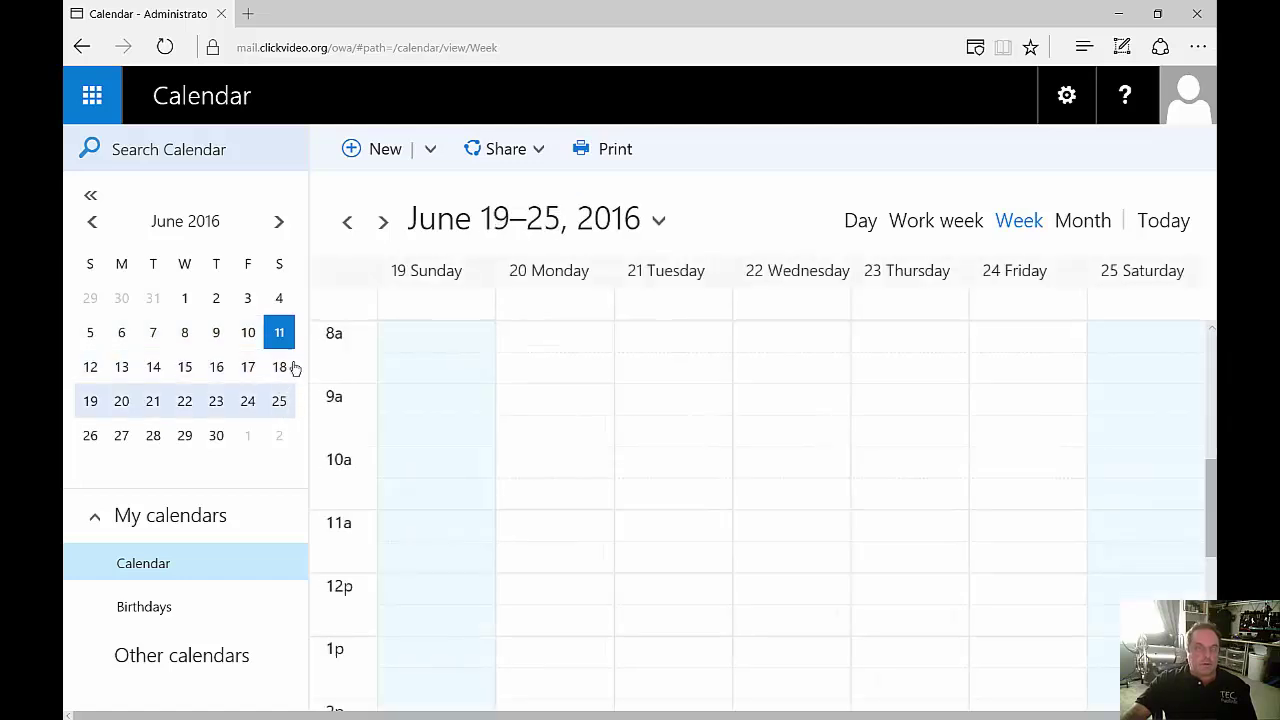
Save a 9:00–9:30 AM event titled 'Test' on Saturday, June 25.
left_click(858, 222)
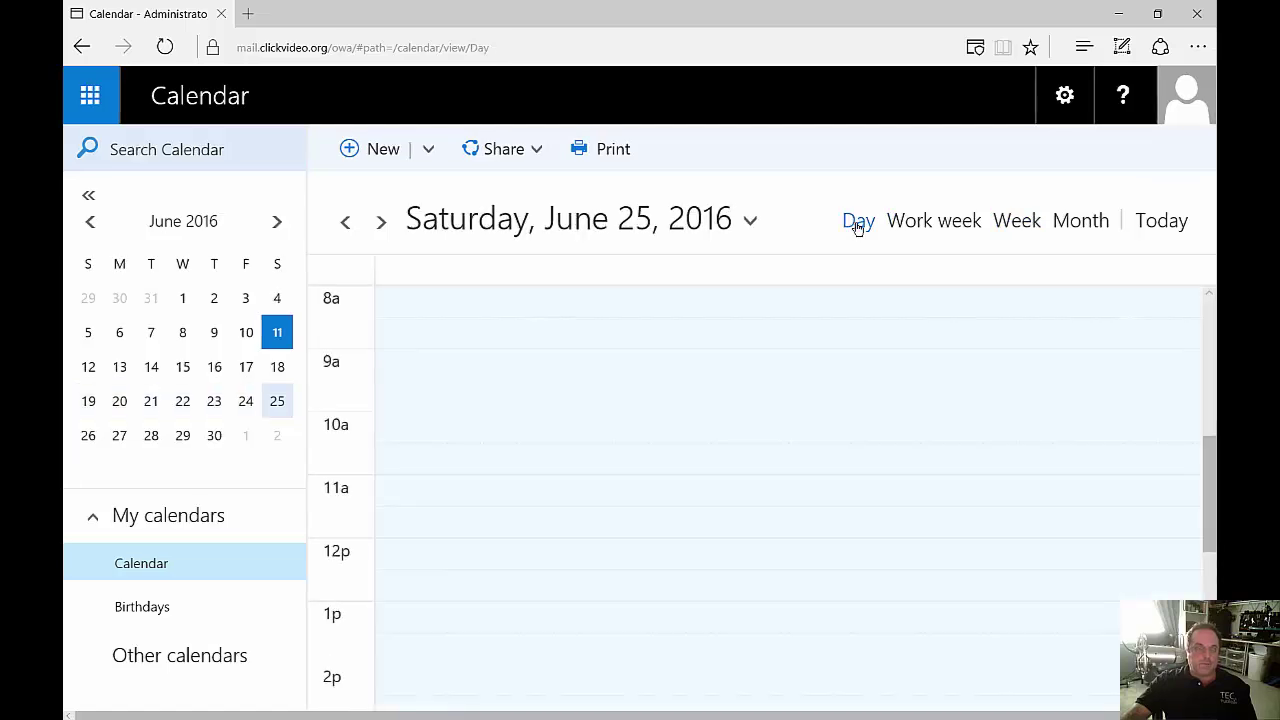
double_click(505, 378)
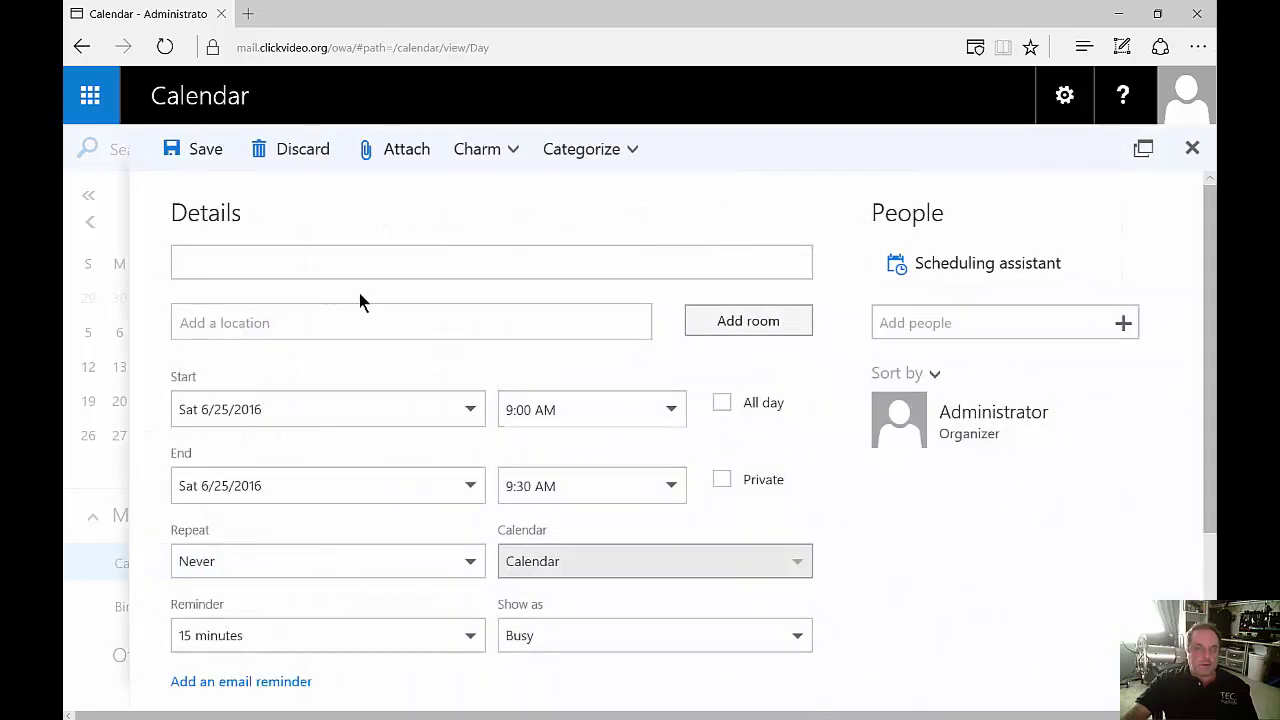
type("Test")
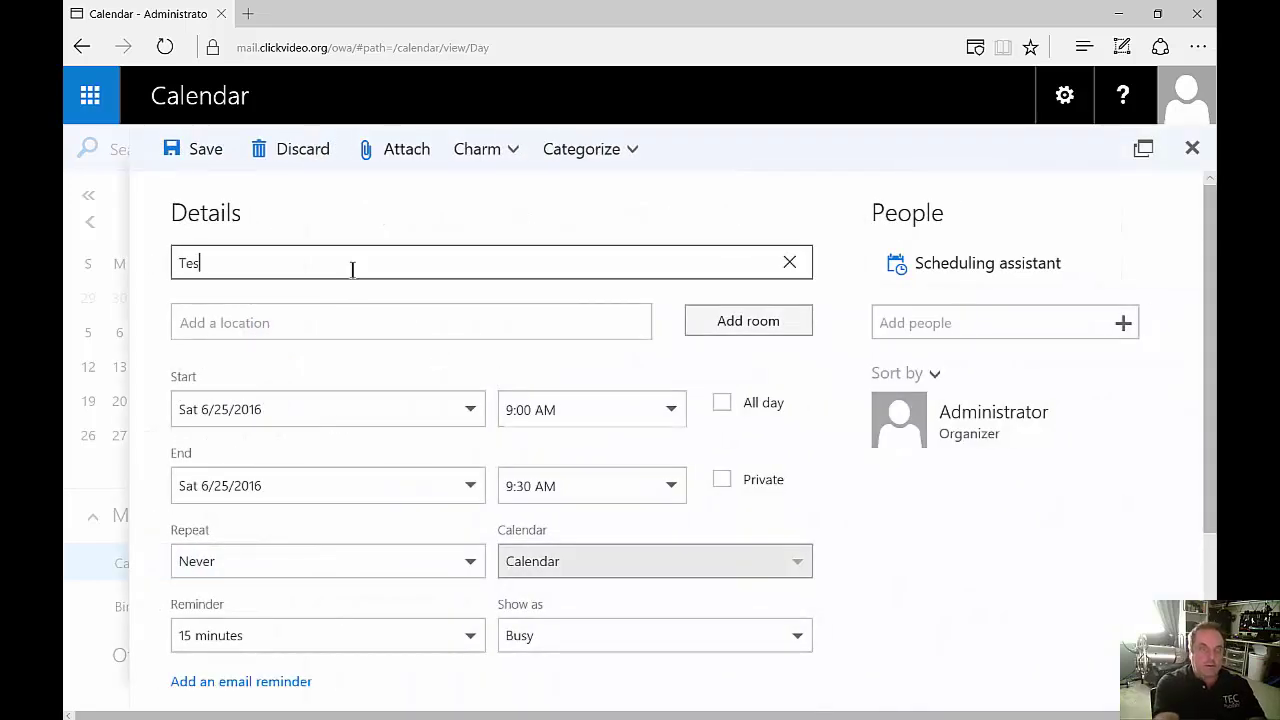
left_click(176, 156)
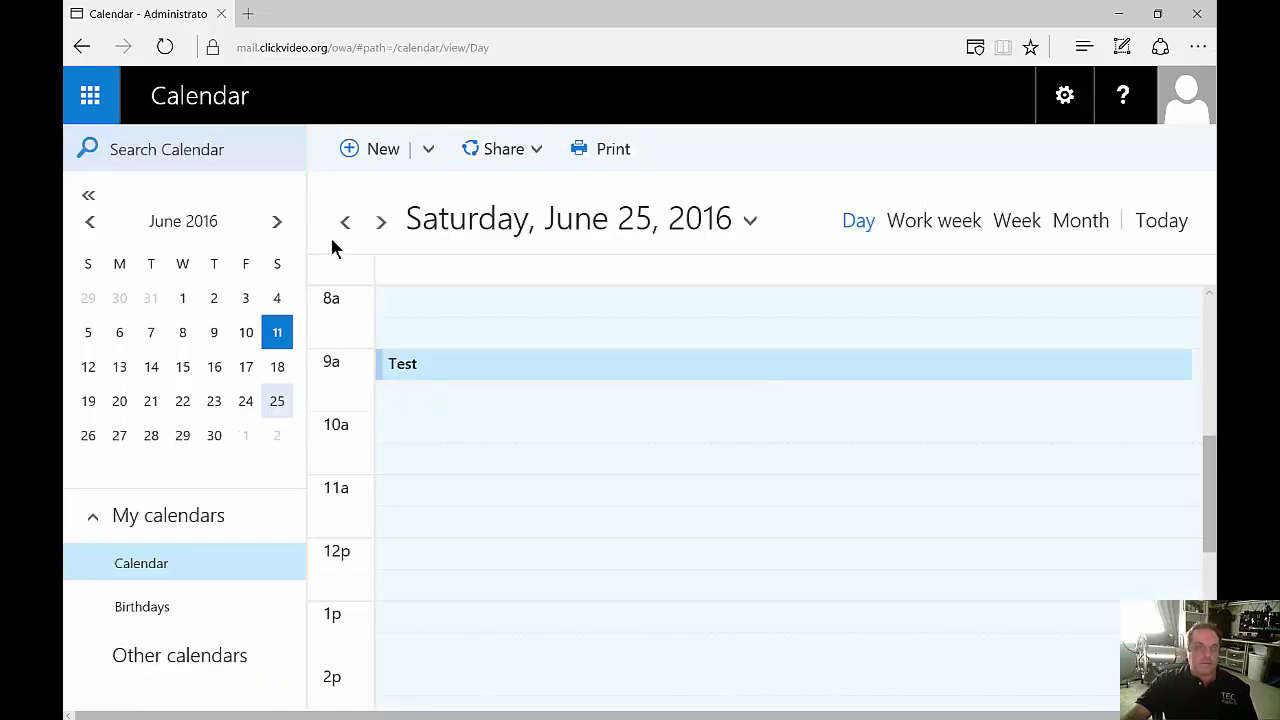
In People, save a new contact with first name 'Test'.
left_click(96, 90)
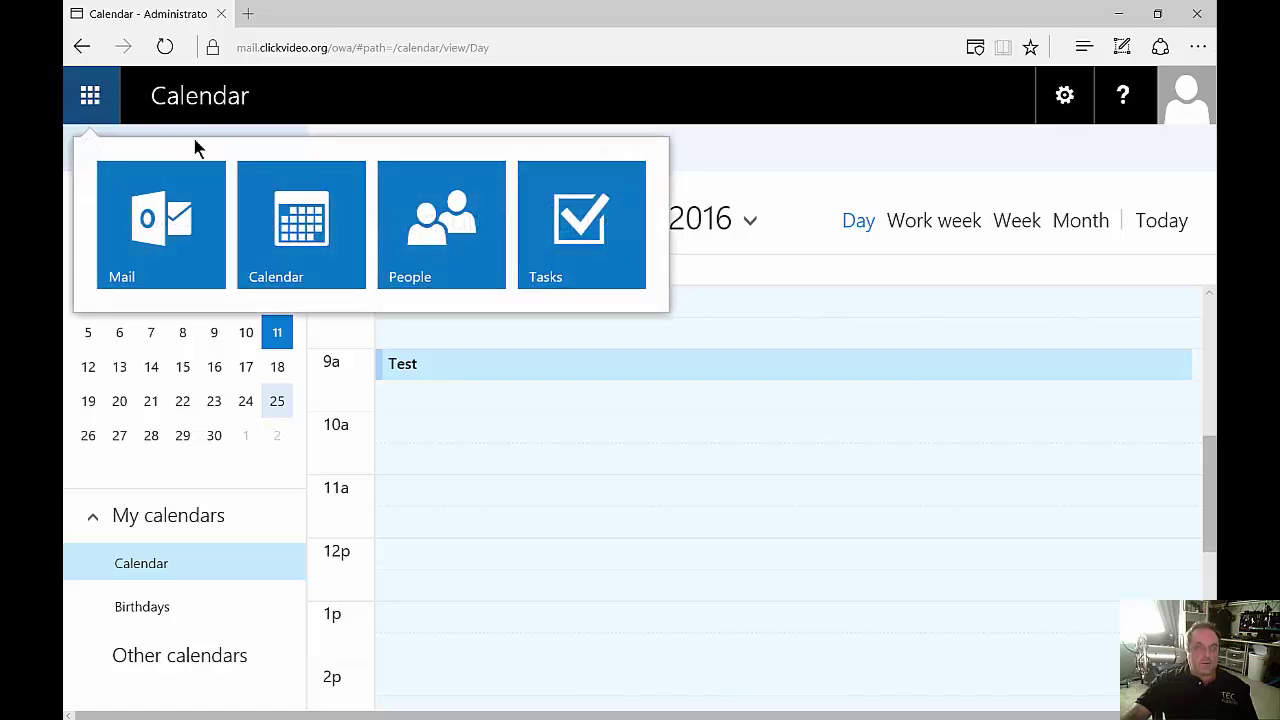
left_click(427, 212)
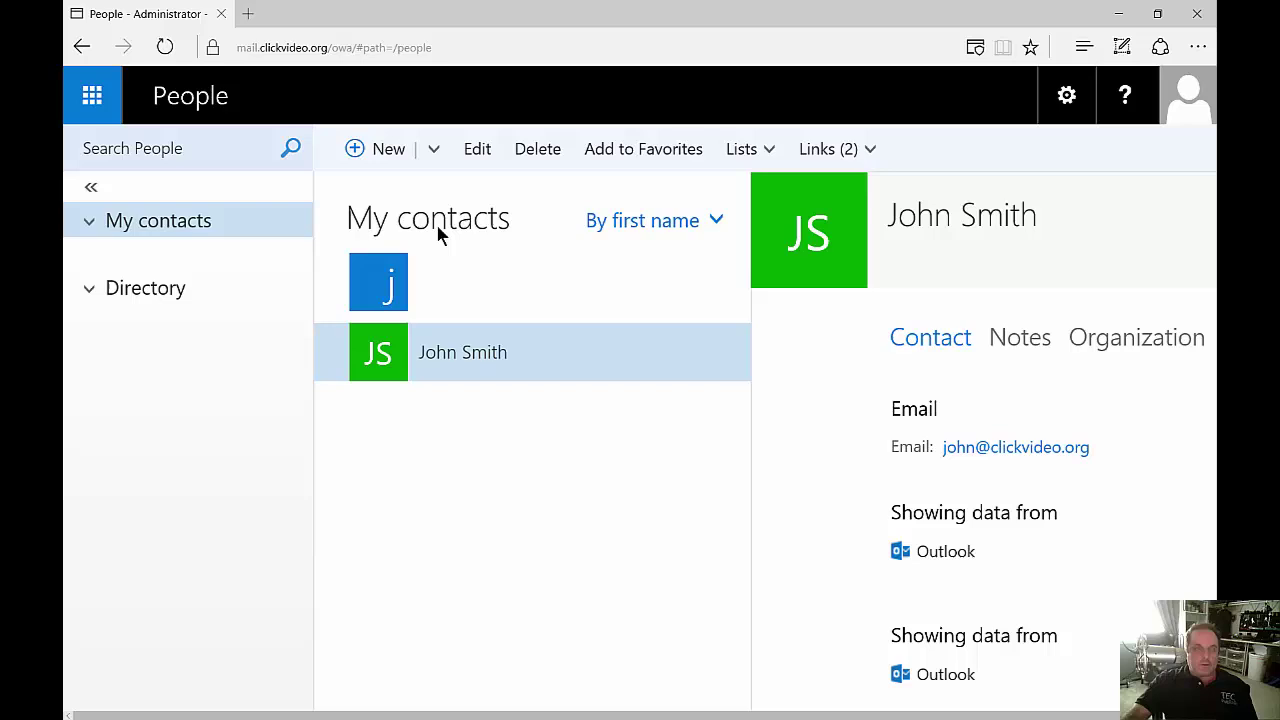
left_click(388, 150)
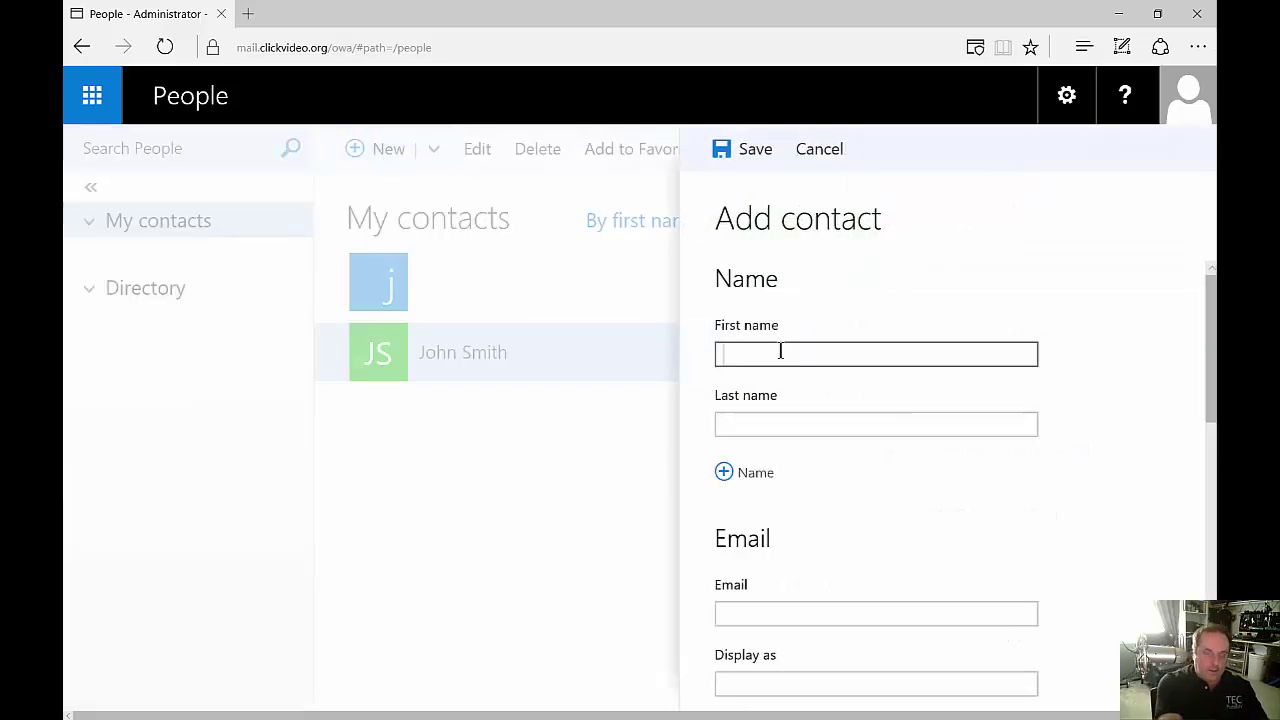
type("Test")
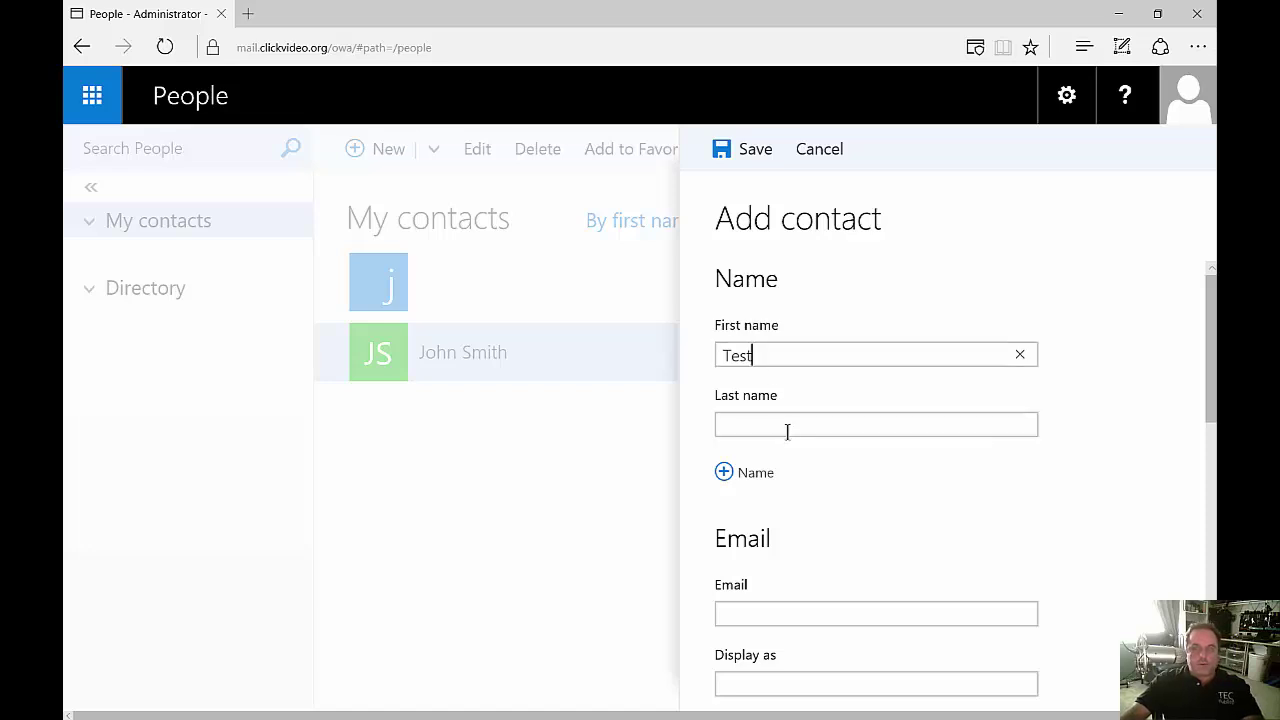
scroll(858, 540, "down", 2)
scroll(857, 548, "down", 2)
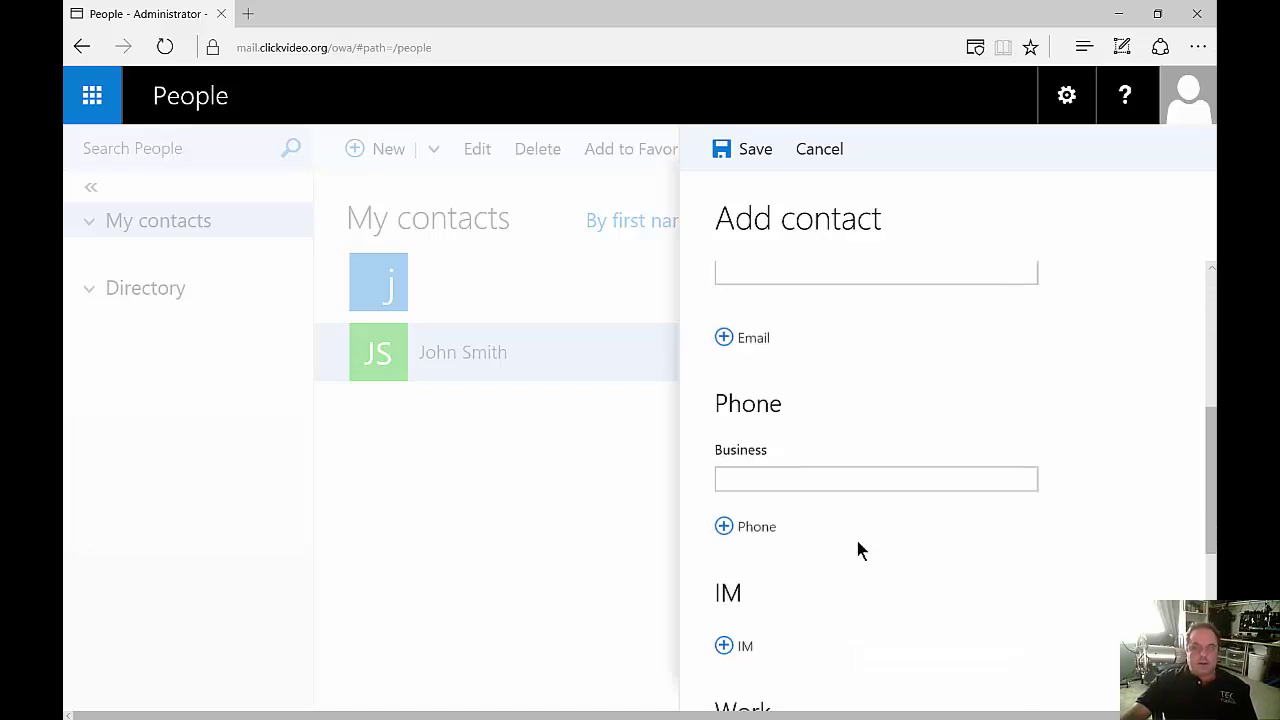
scroll(857, 548, "down", 3)
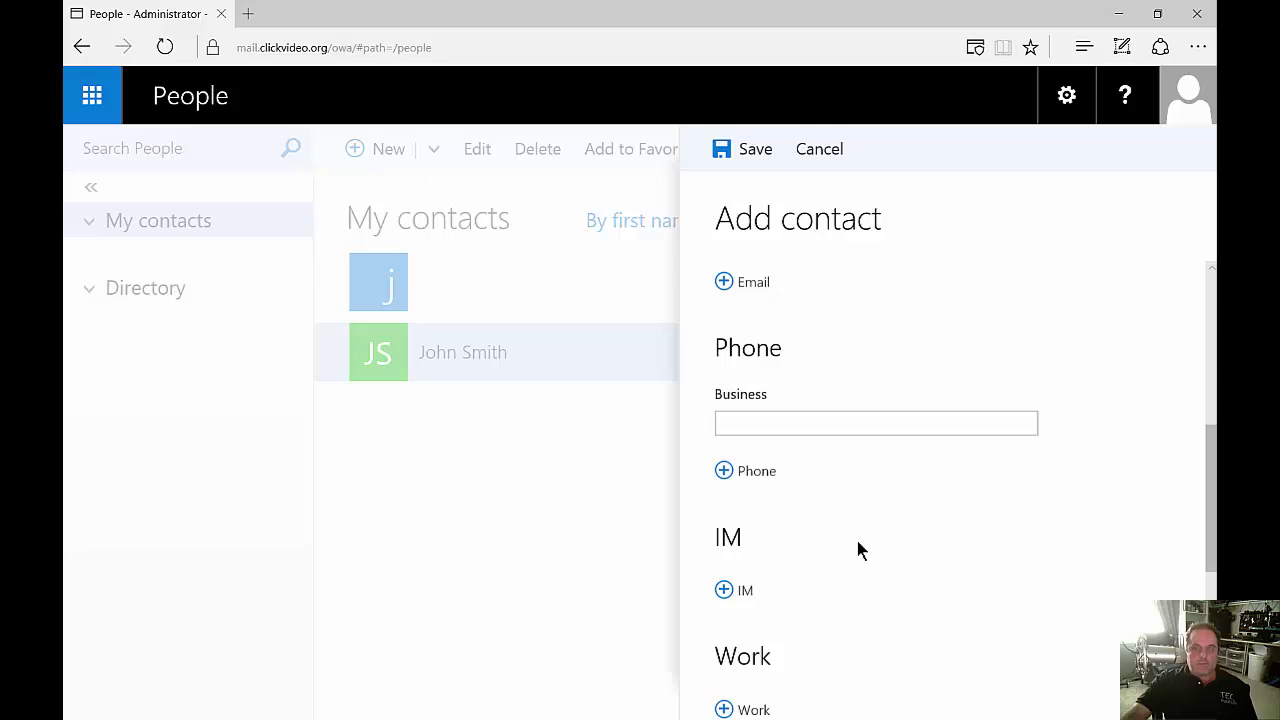
scroll(857, 548, "down", 2)
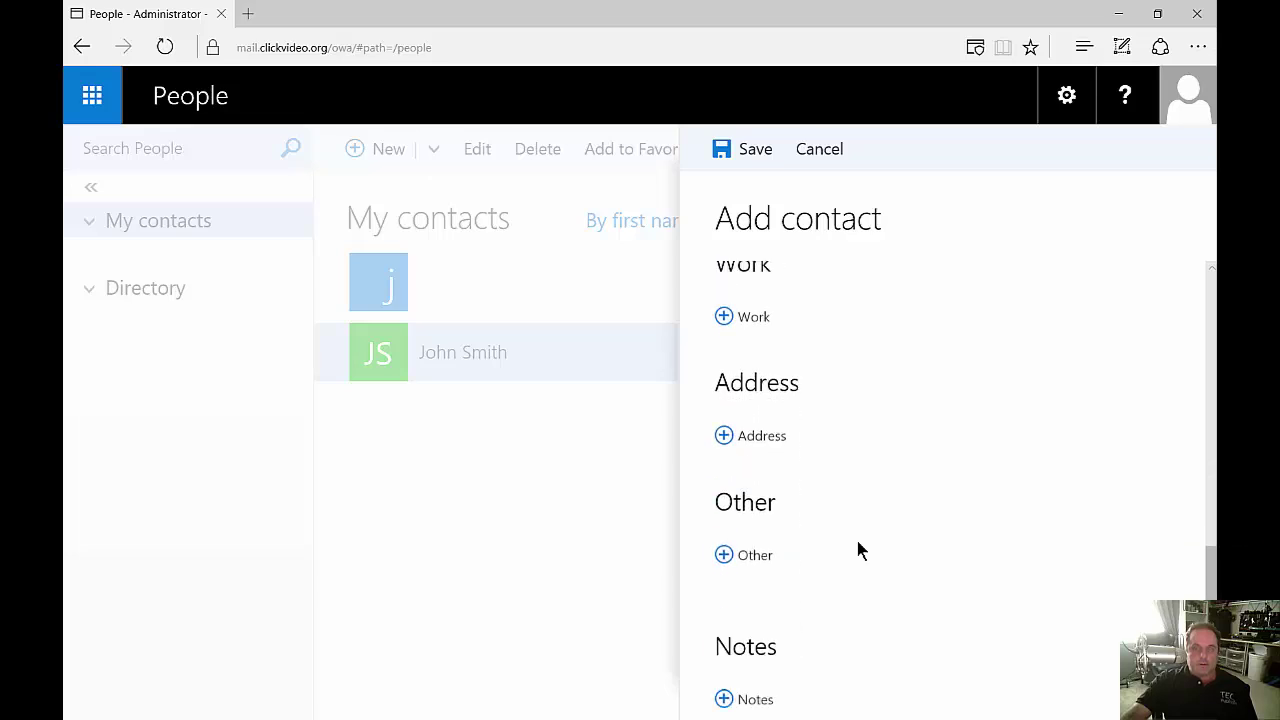
left_click(755, 160)
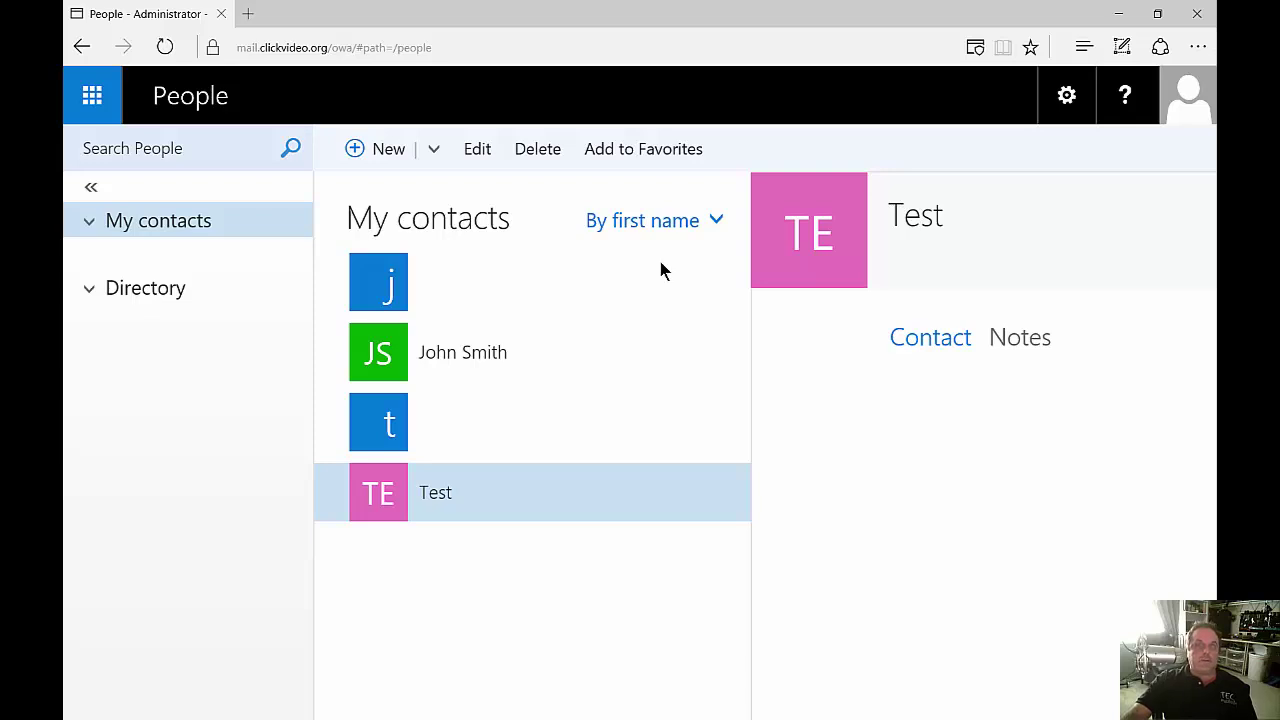
In Tasks, start editing the notes of the 'Take out the garbage' task.
left_click(96, 95)
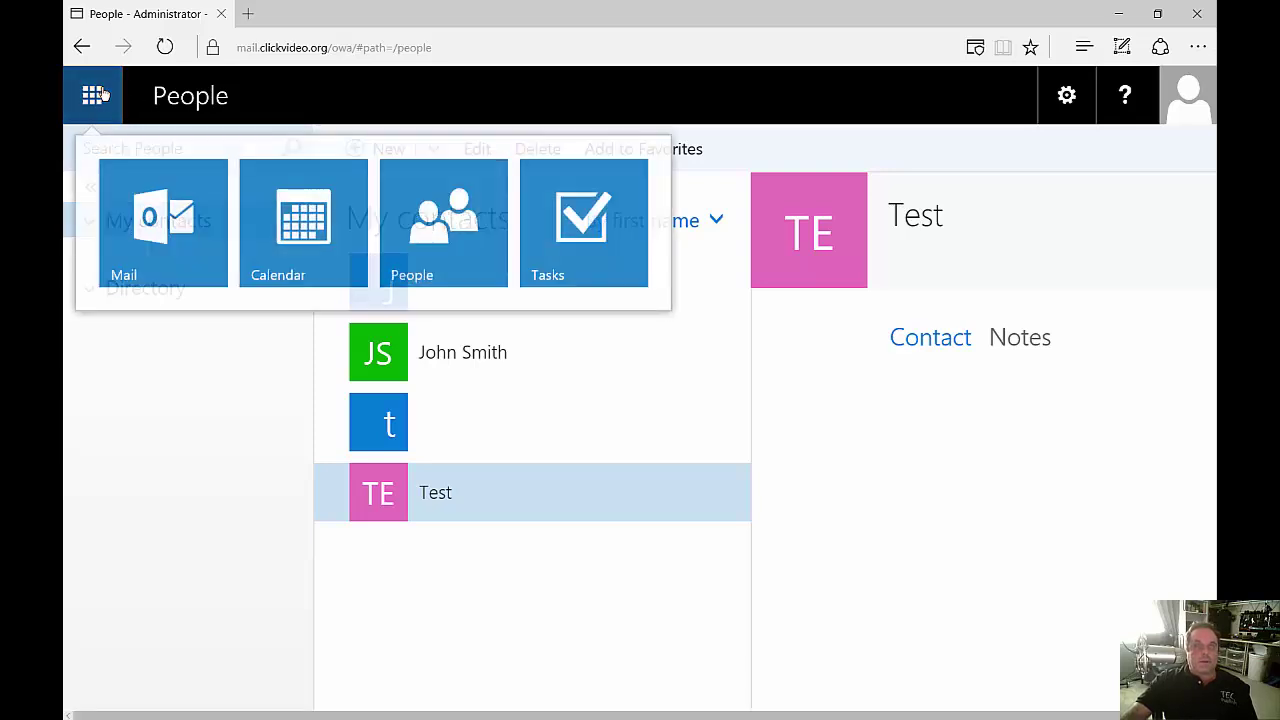
left_click(619, 244)
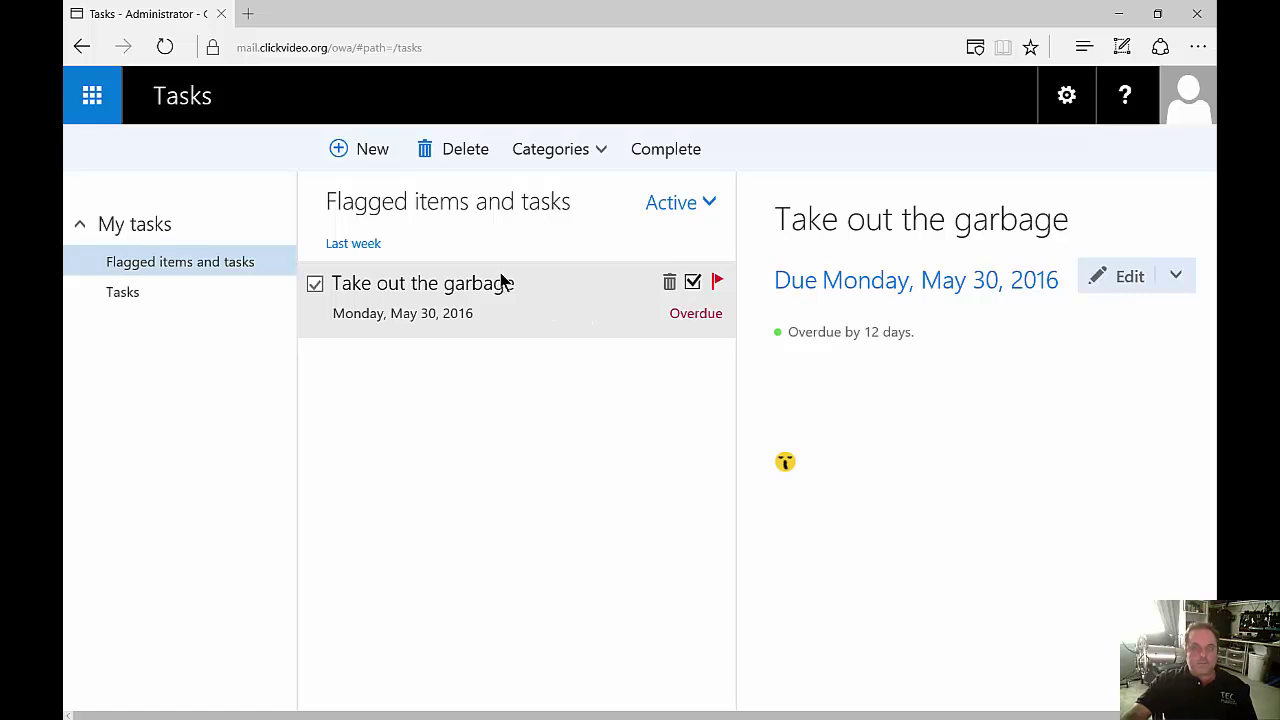
left_click(1130, 276)
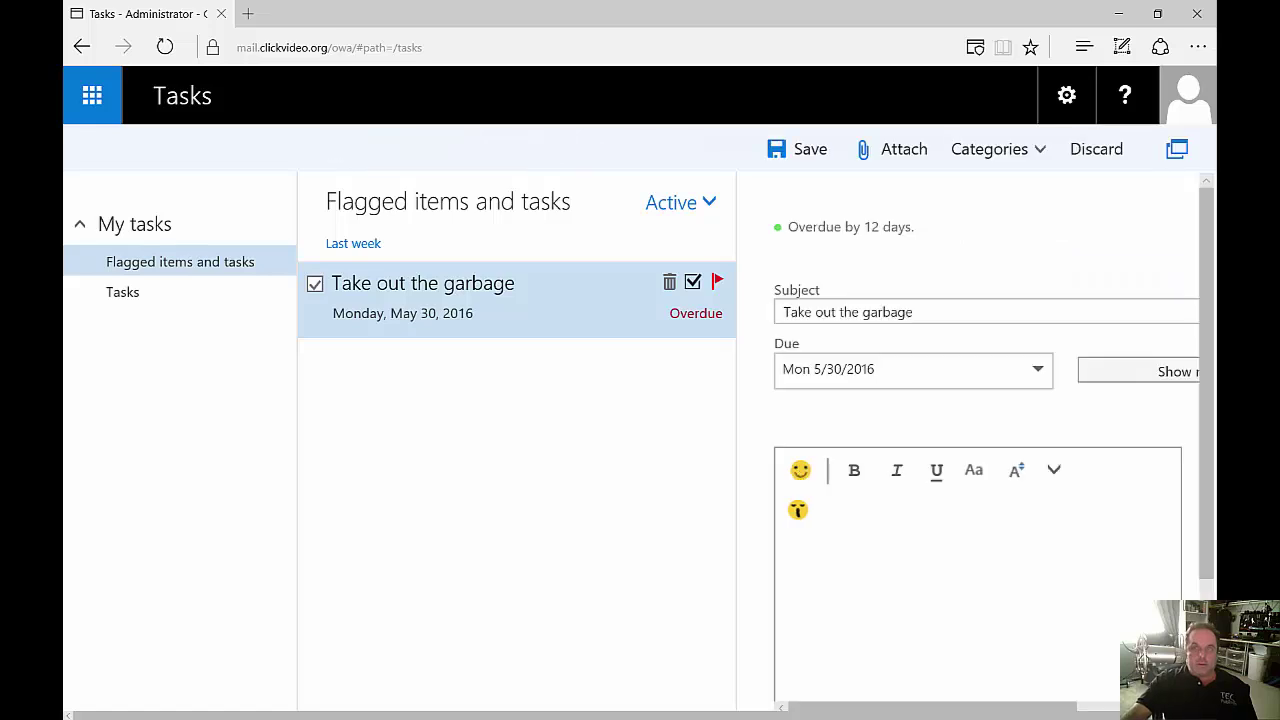
scroll(1065, 426, "down", 1)
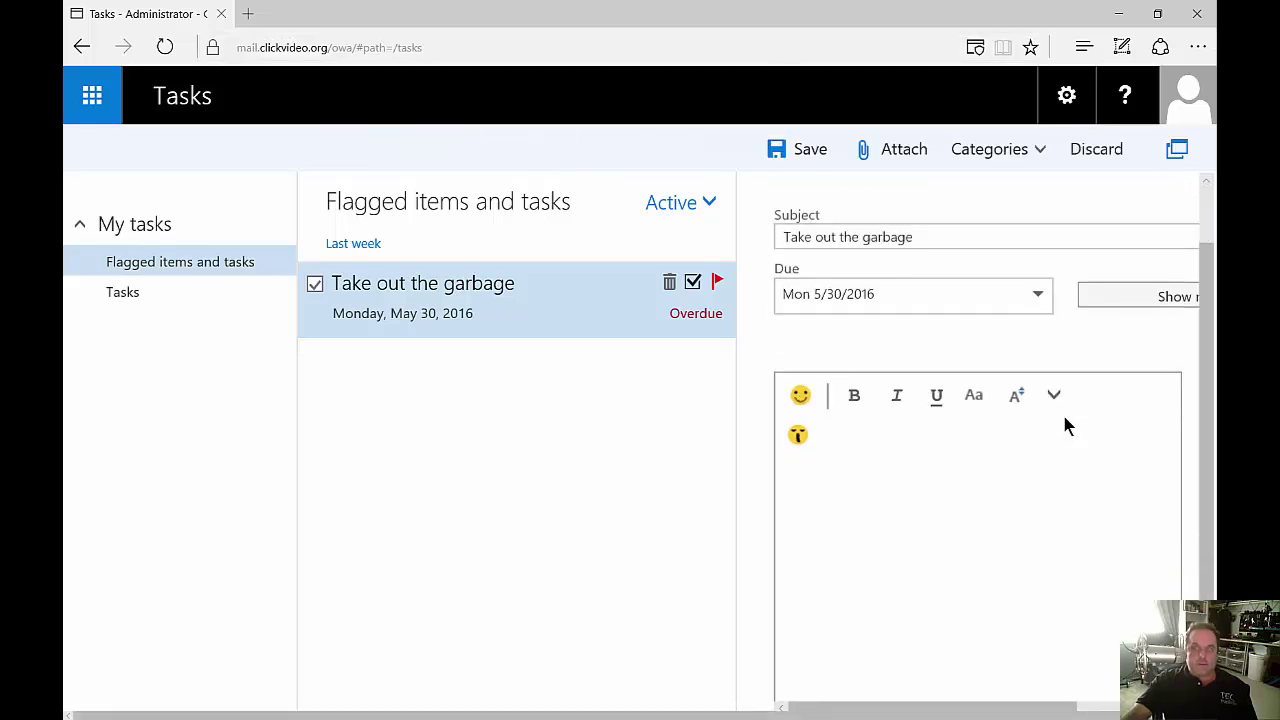
scroll(1062, 411, "down", 1)
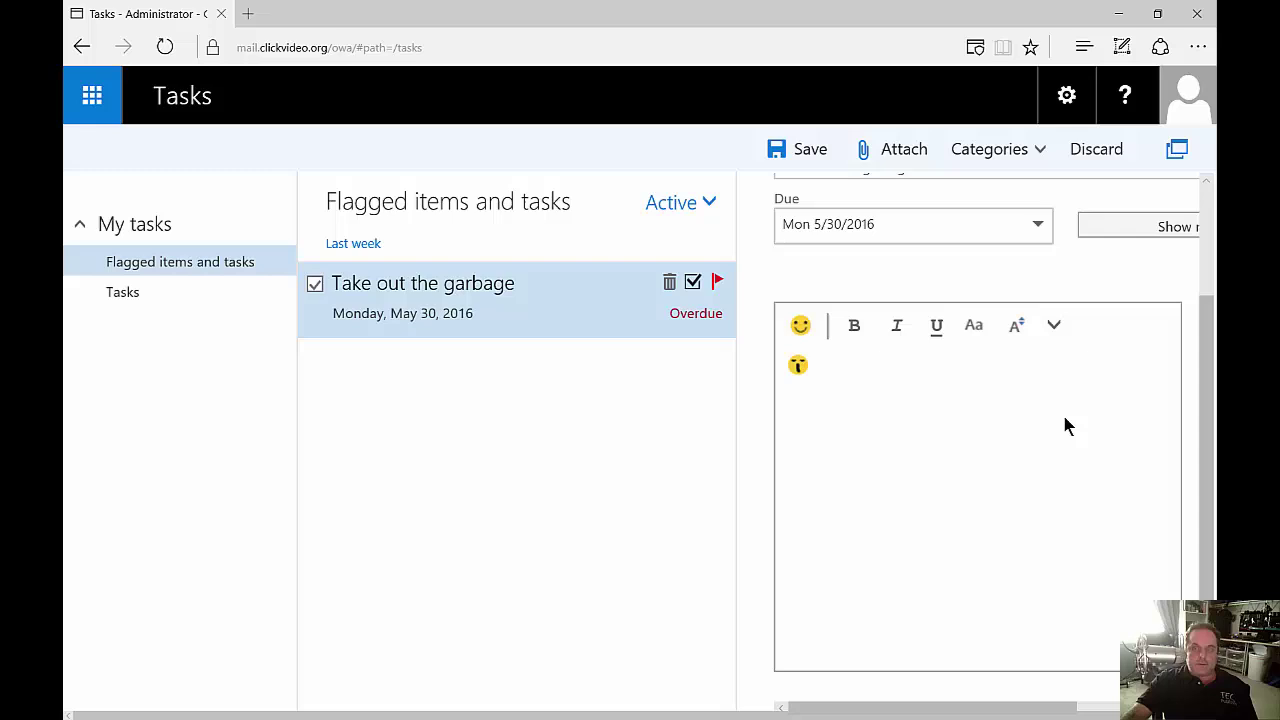
left_click(941, 465)
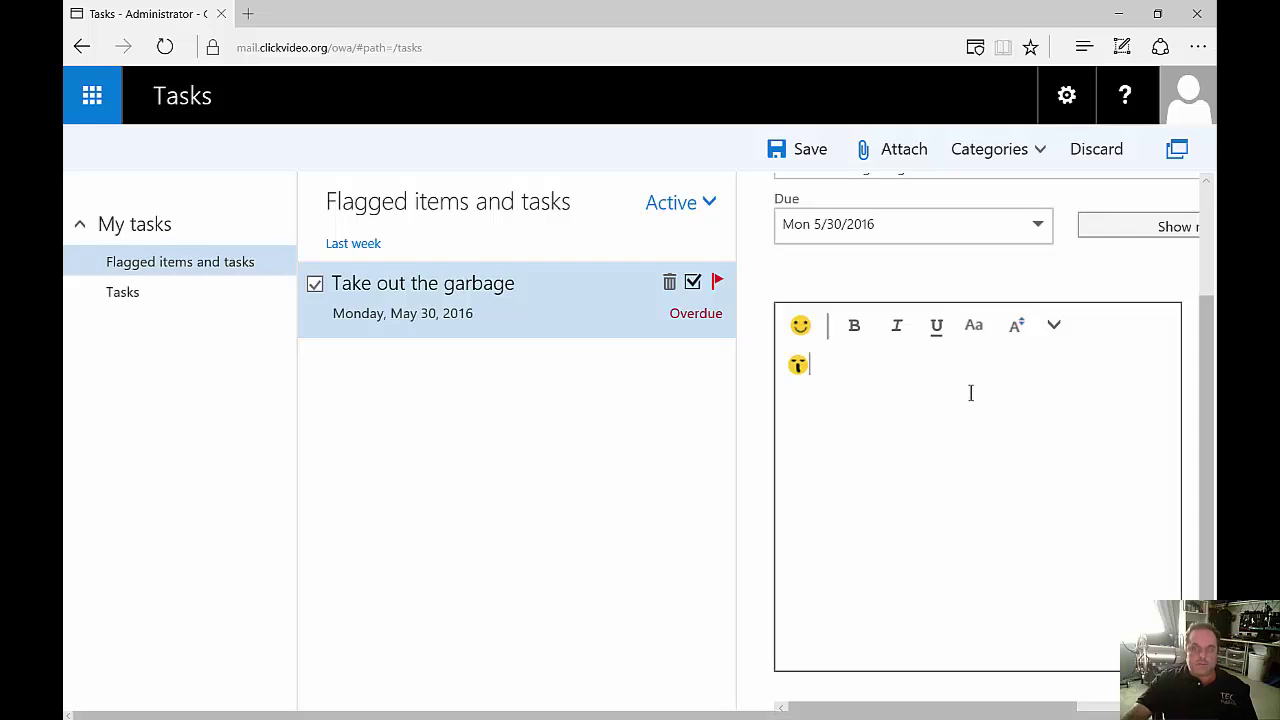
Save the edited task, then delete 'Take out the garbage'.
scroll(970, 393, "up", 2)
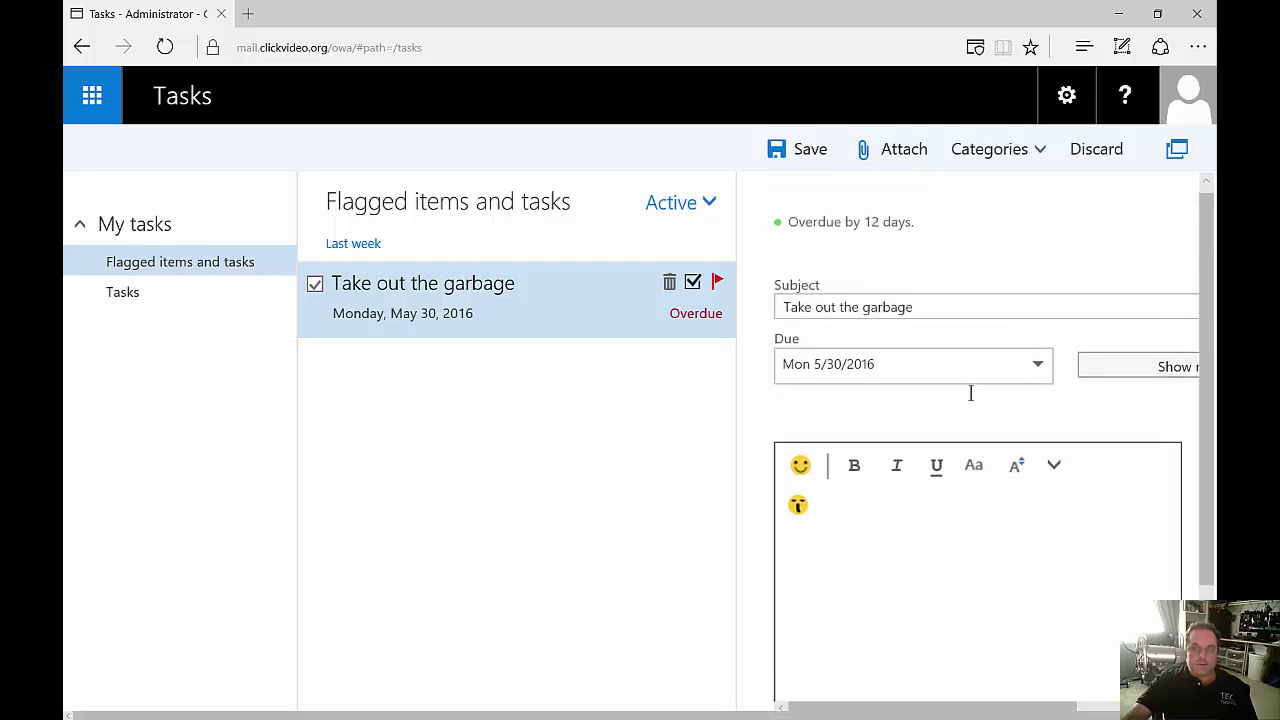
left_click(810, 158)
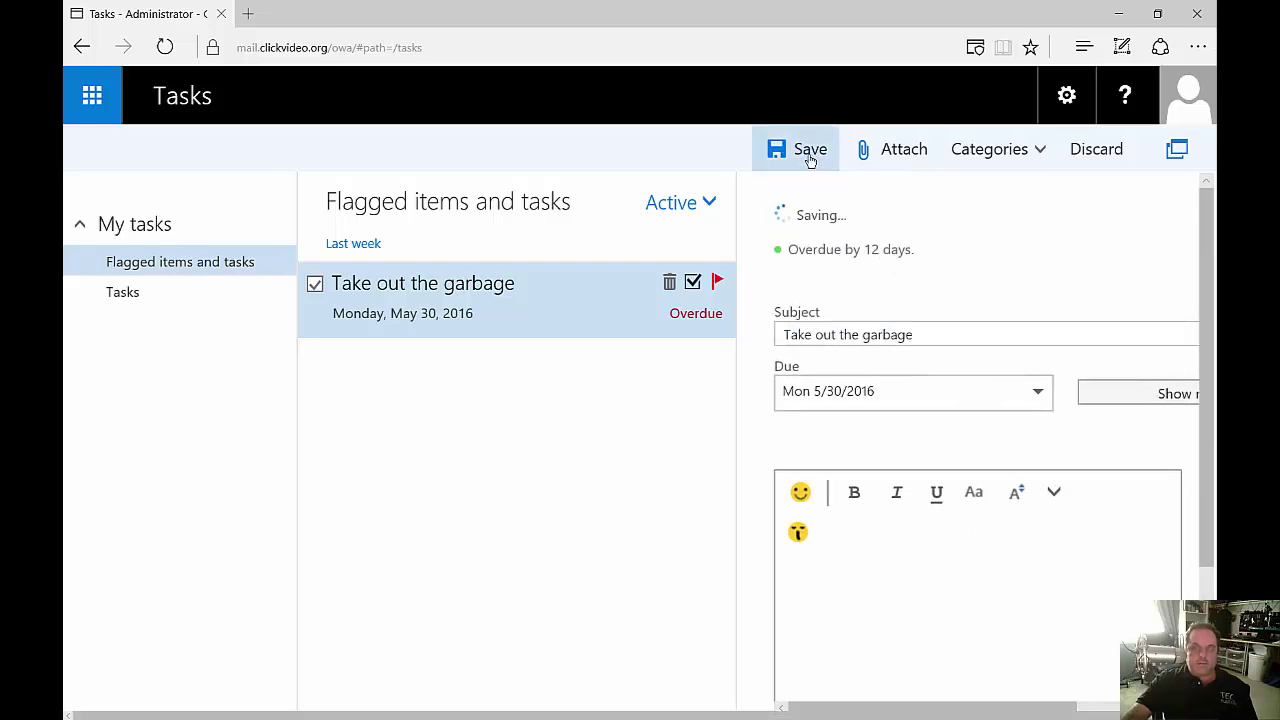
left_click(670, 285)
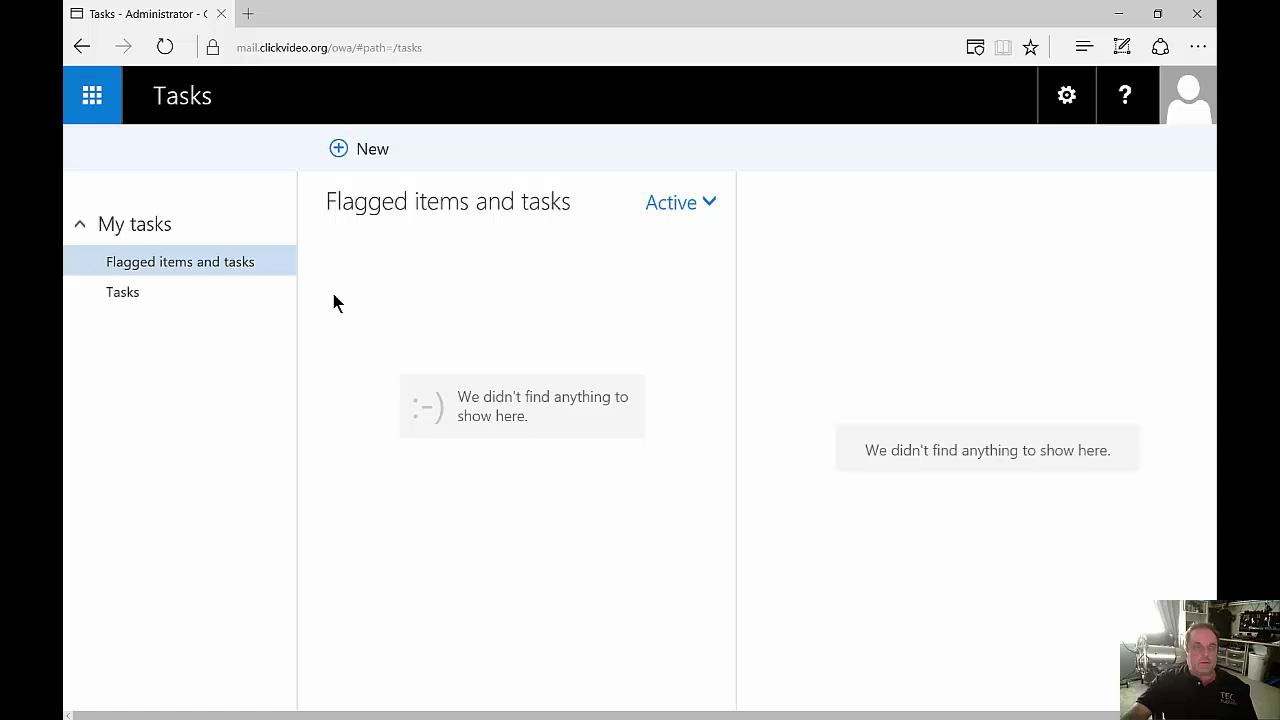
left_click(100, 92)
Return to Mail and turn on automatic replies.
left_click(165, 220)
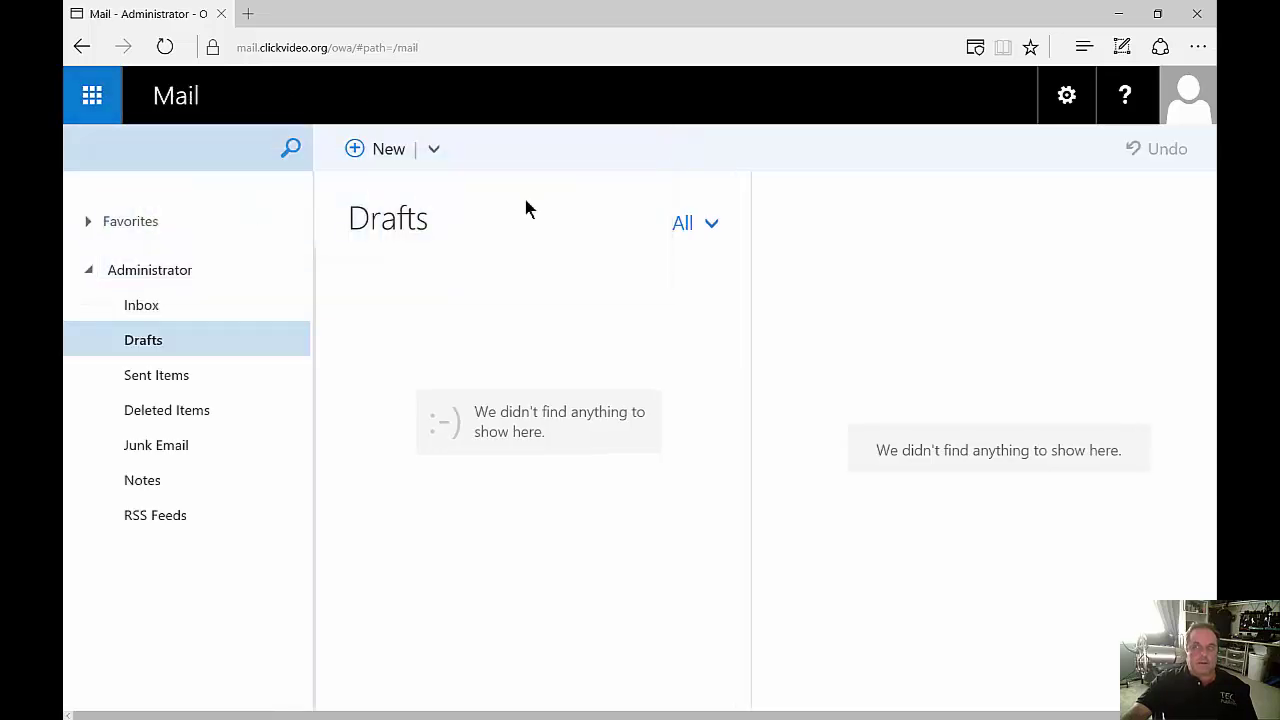
left_click(1067, 95)
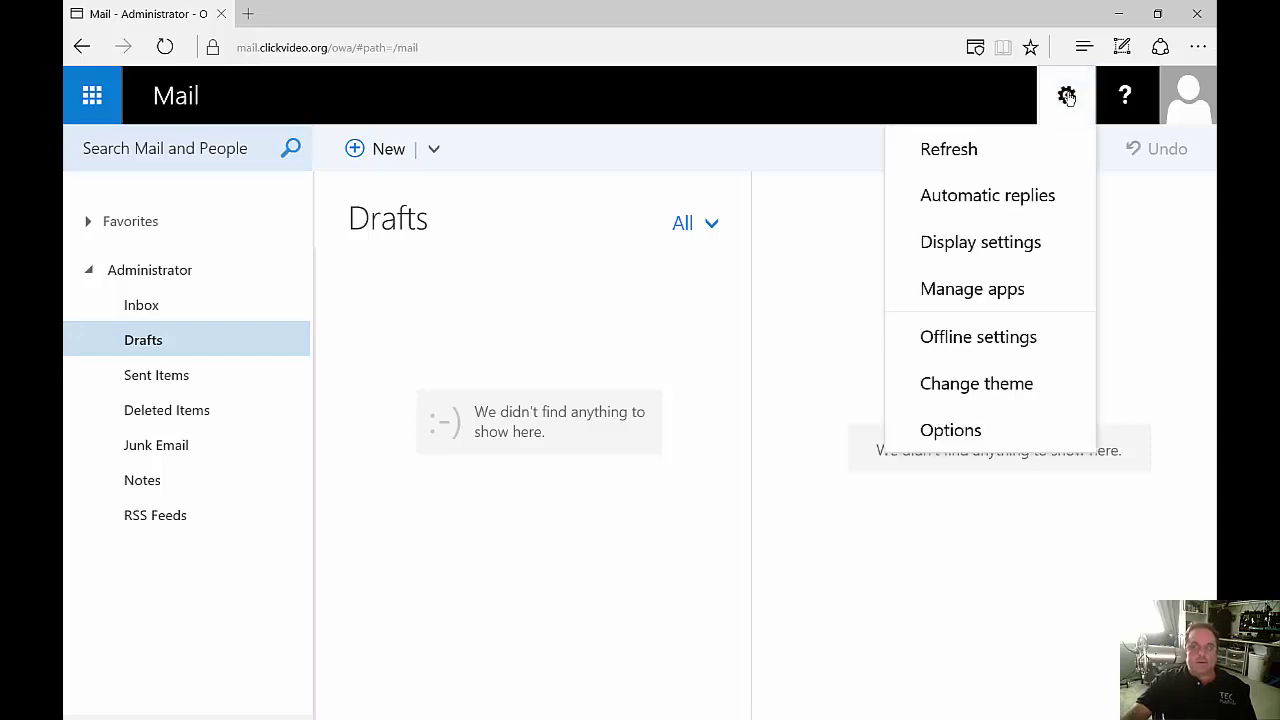
left_click(1010, 197)
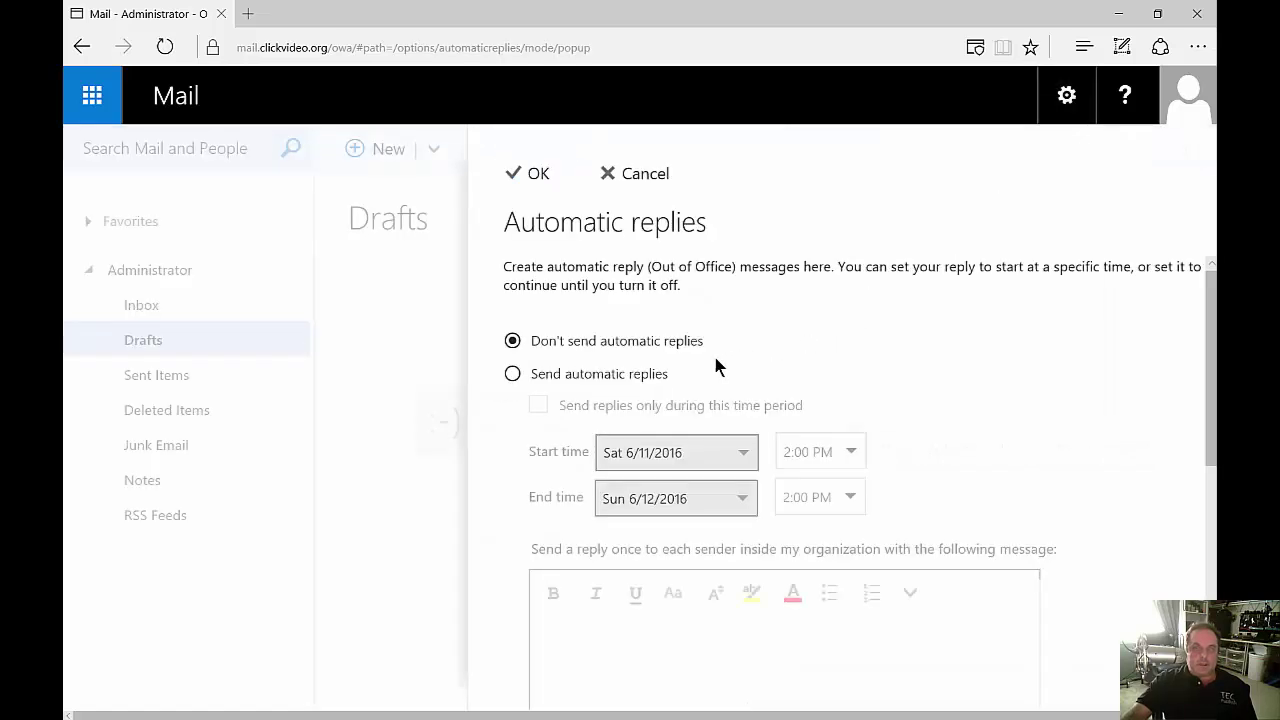
left_click(618, 373)
Limit replies to 6/11/2016 2:00 PM through 6/12/2016 2:00 PM and save.
scroll(883, 448, "down", 1)
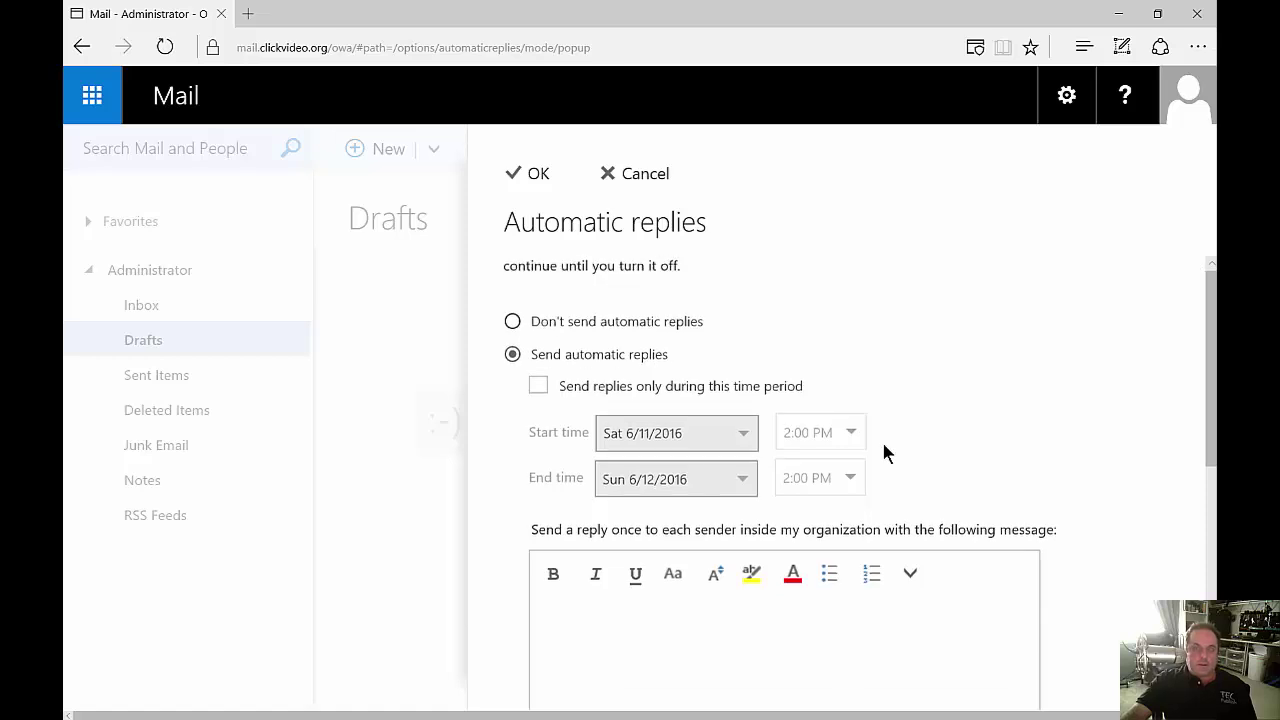
scroll(883, 453, "down", 2)
left_click(536, 272)
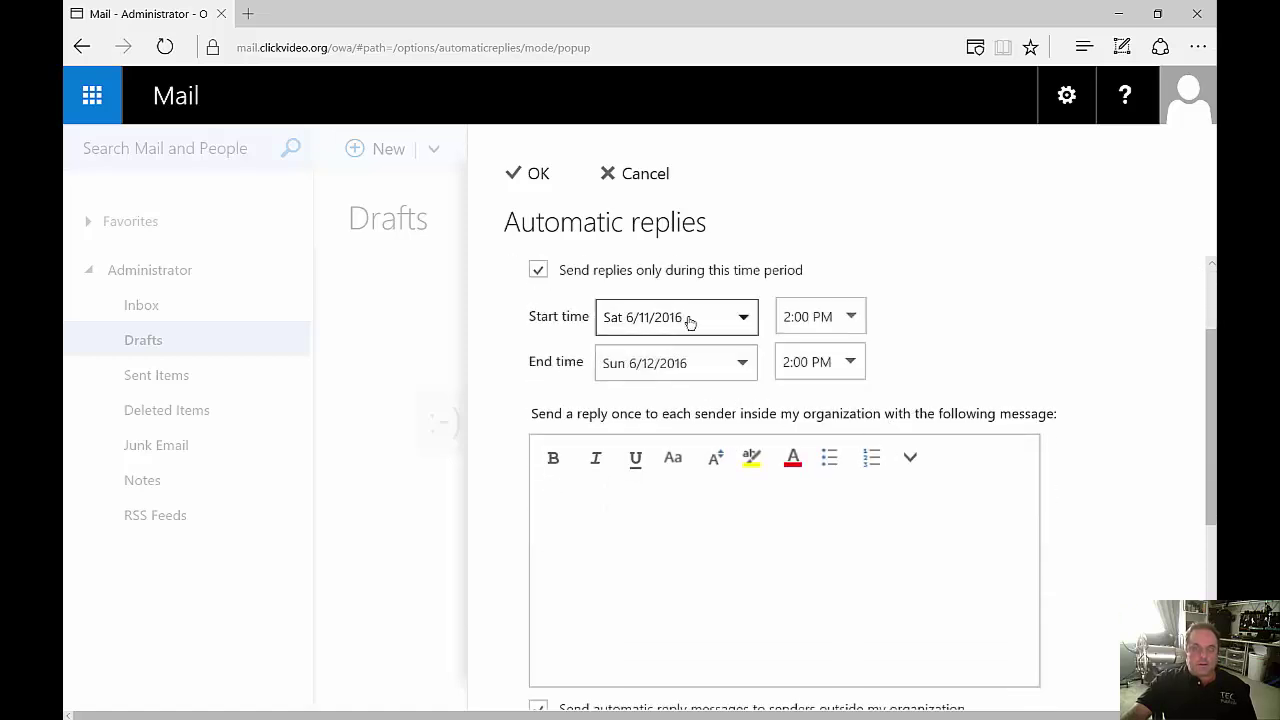
scroll(602, 316, "down", 3)
left_click(613, 330)
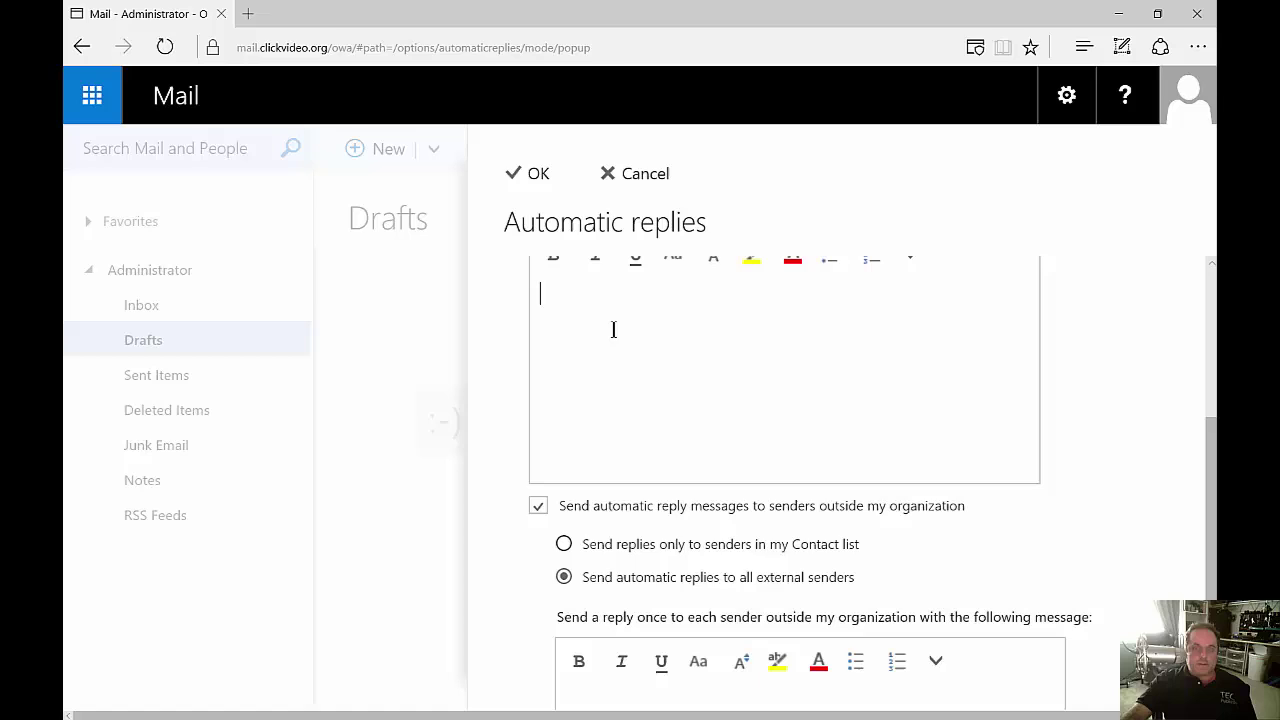
scroll(636, 395, "down", 3)
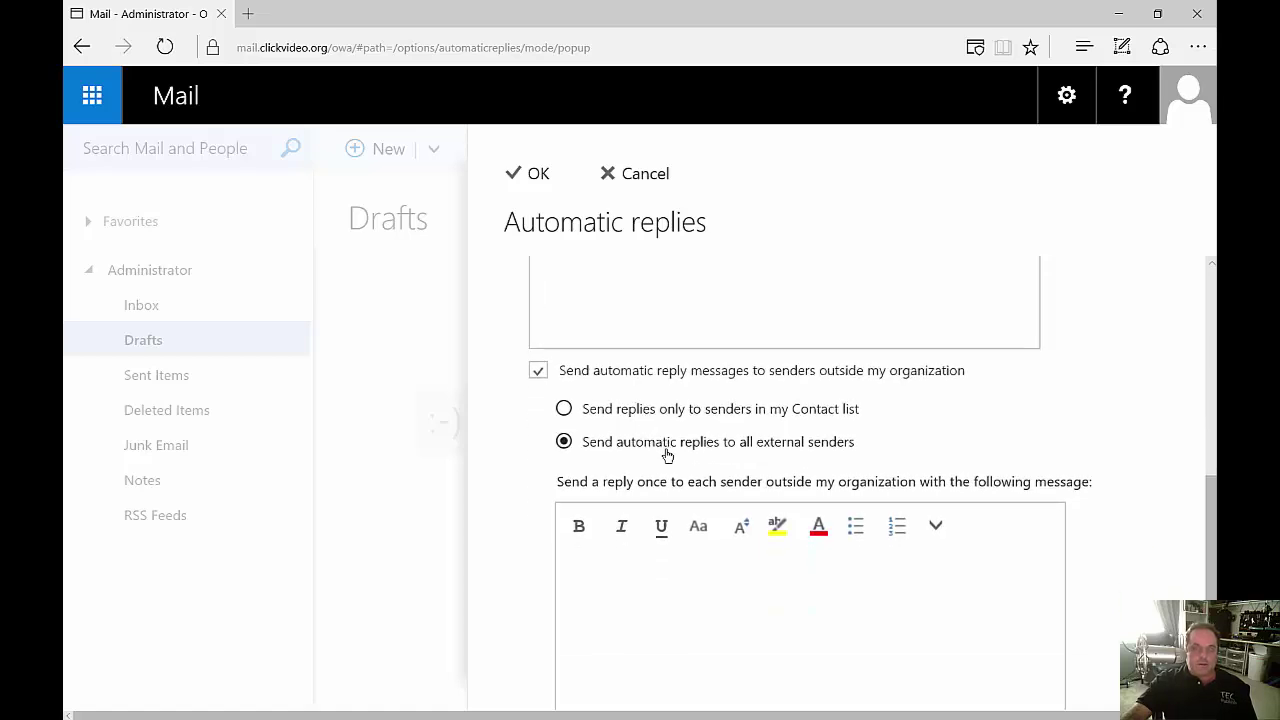
scroll(663, 450, "down", 1)
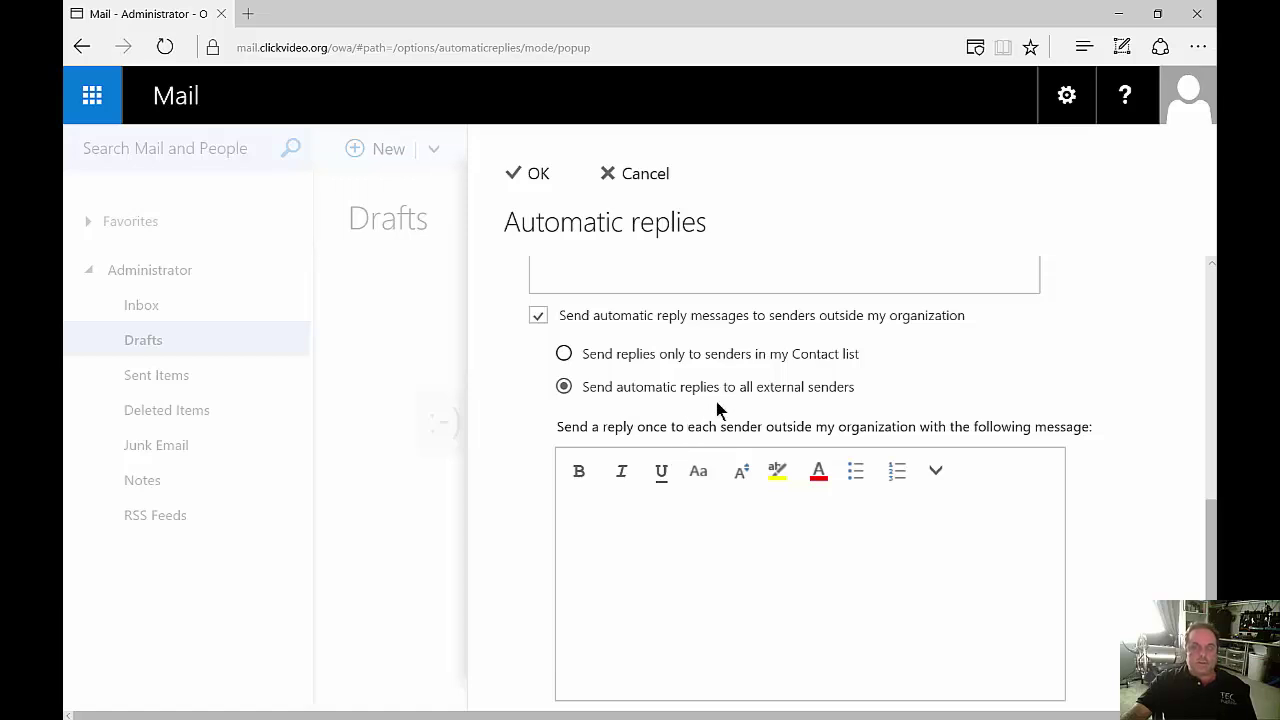
left_click(531, 176)
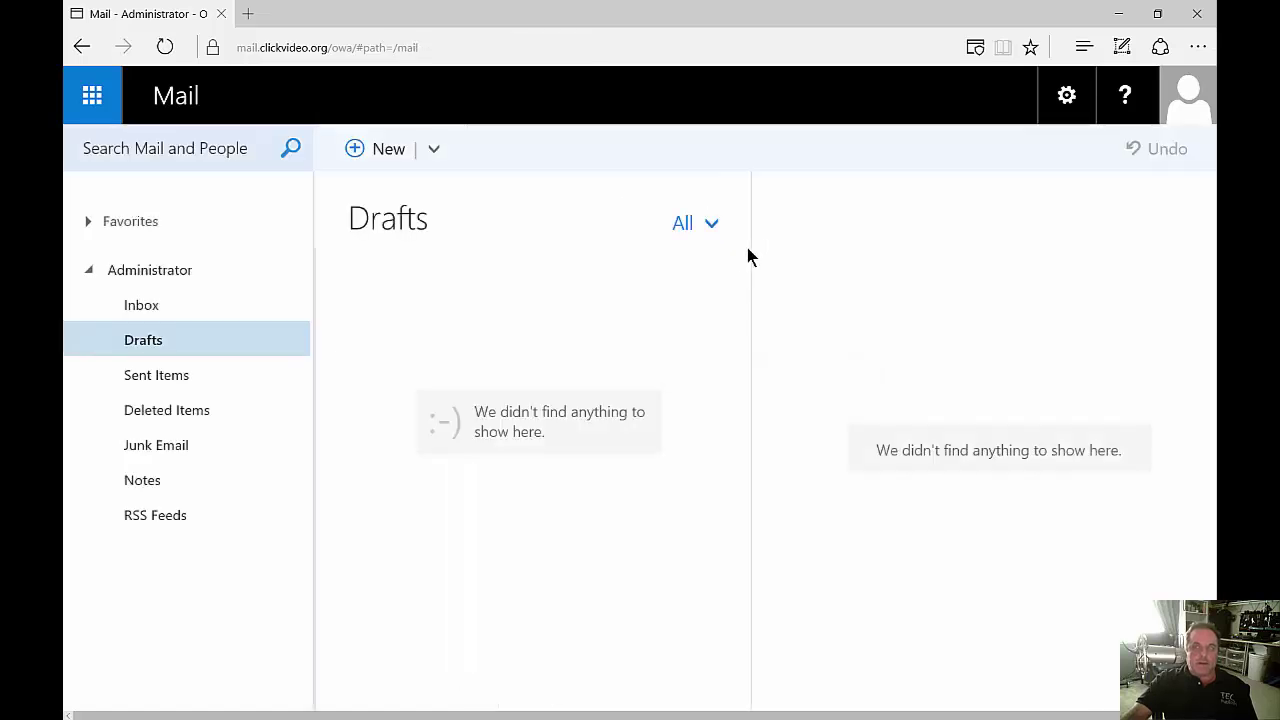
Try the reading pane layouts and apply the reading pane at the bottom.
left_click(1066, 95)
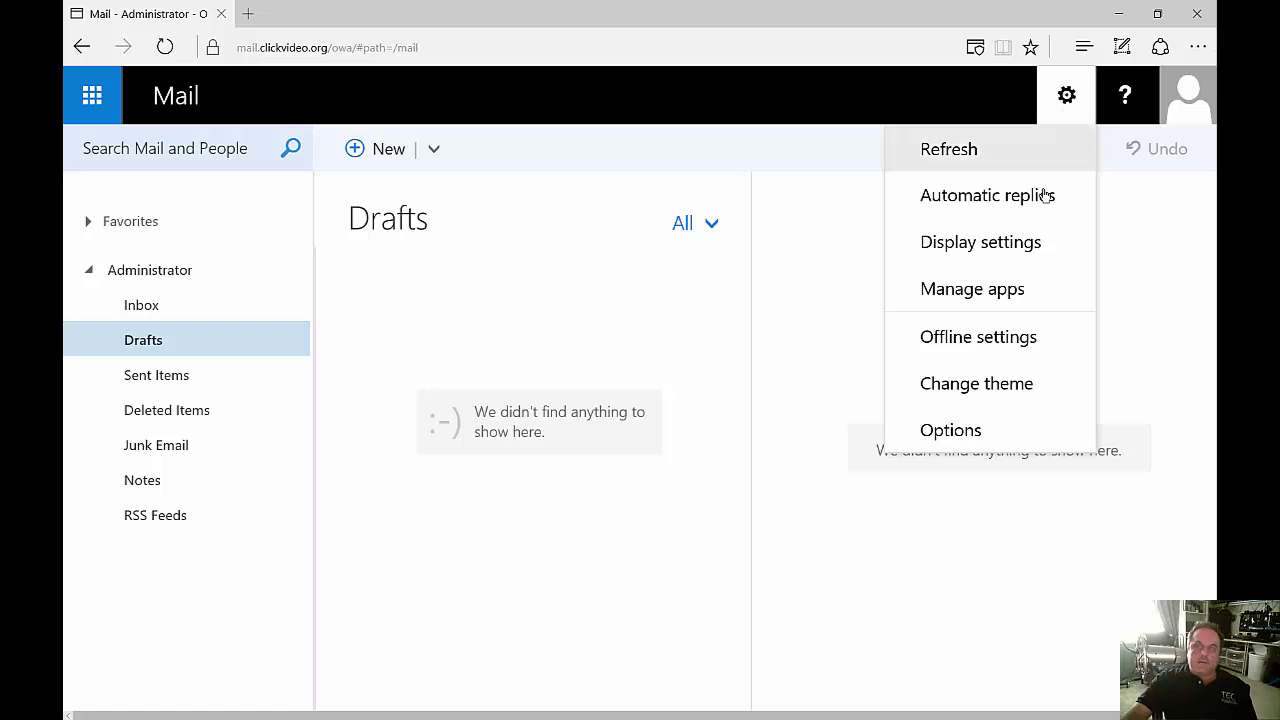
left_click(1020, 246)
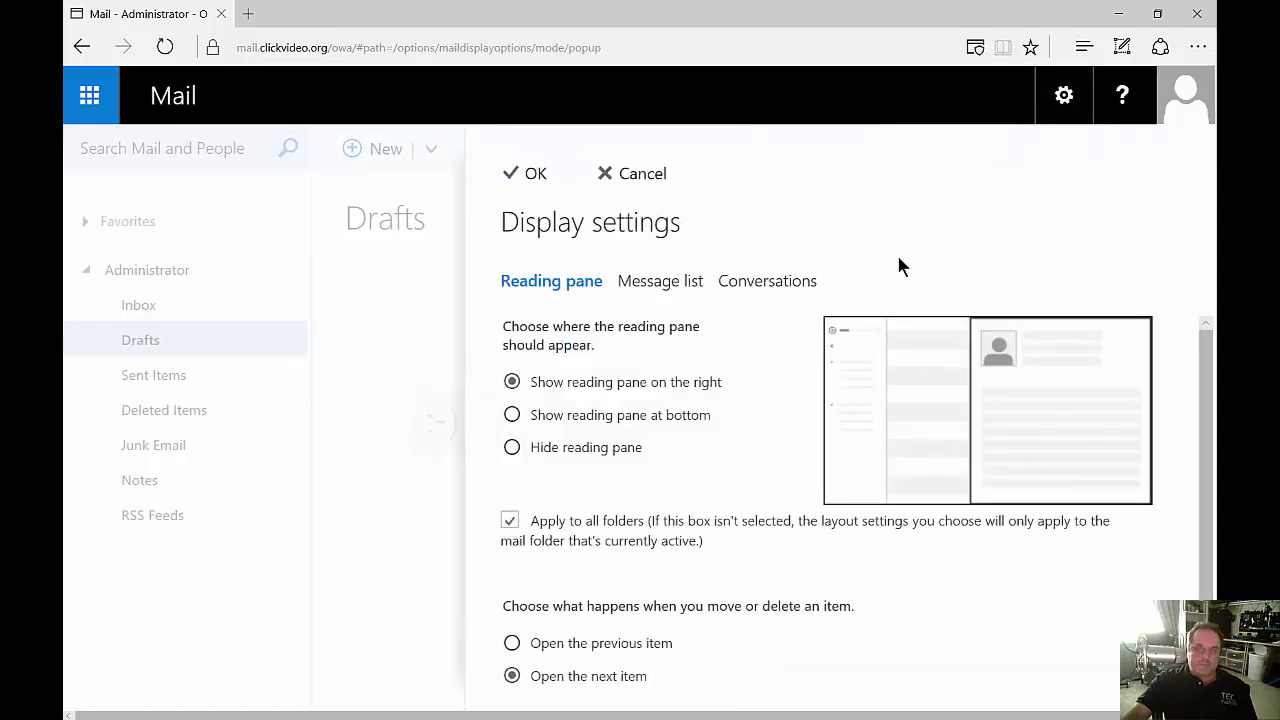
left_click(669, 424)
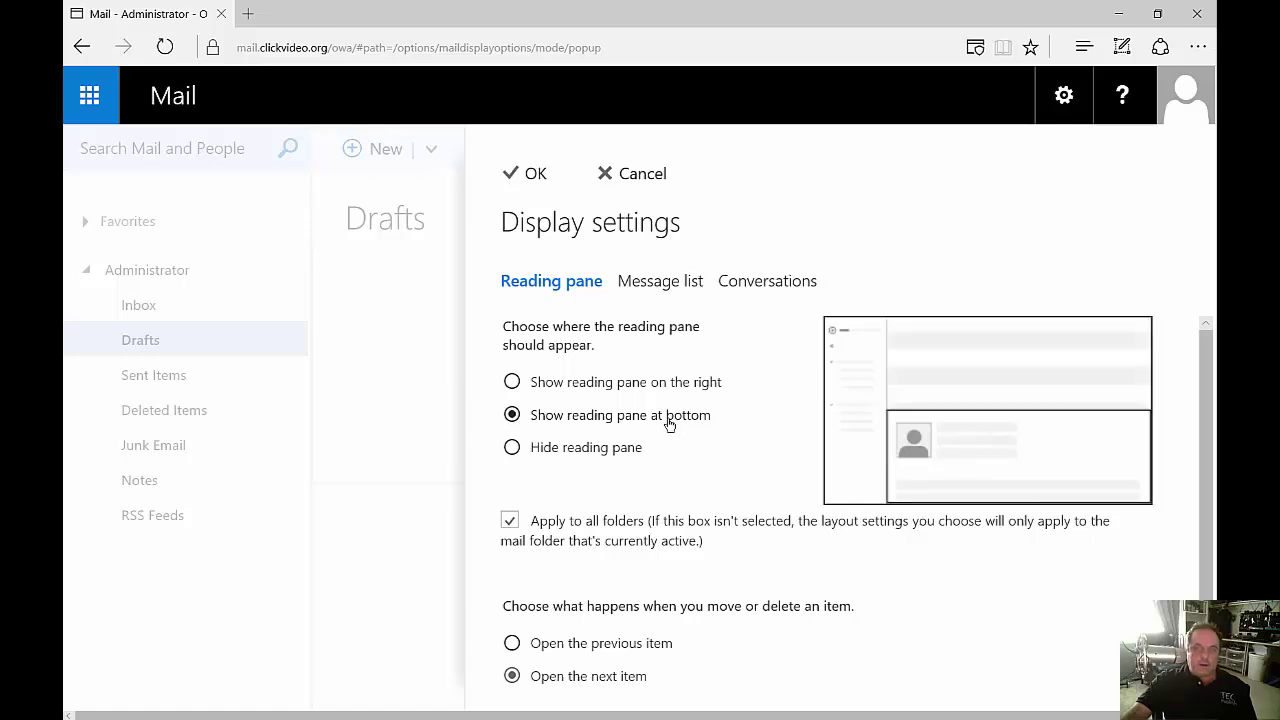
left_click(667, 384)
left_click(664, 418)
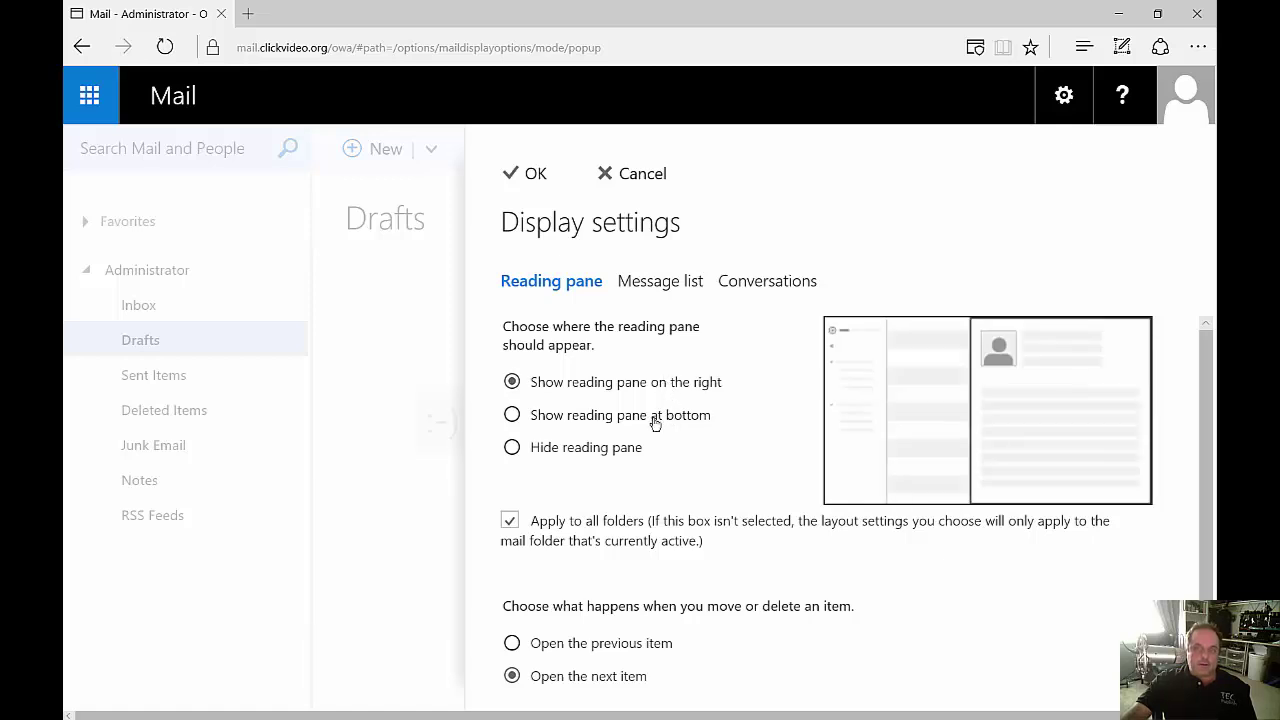
left_click(603, 450)
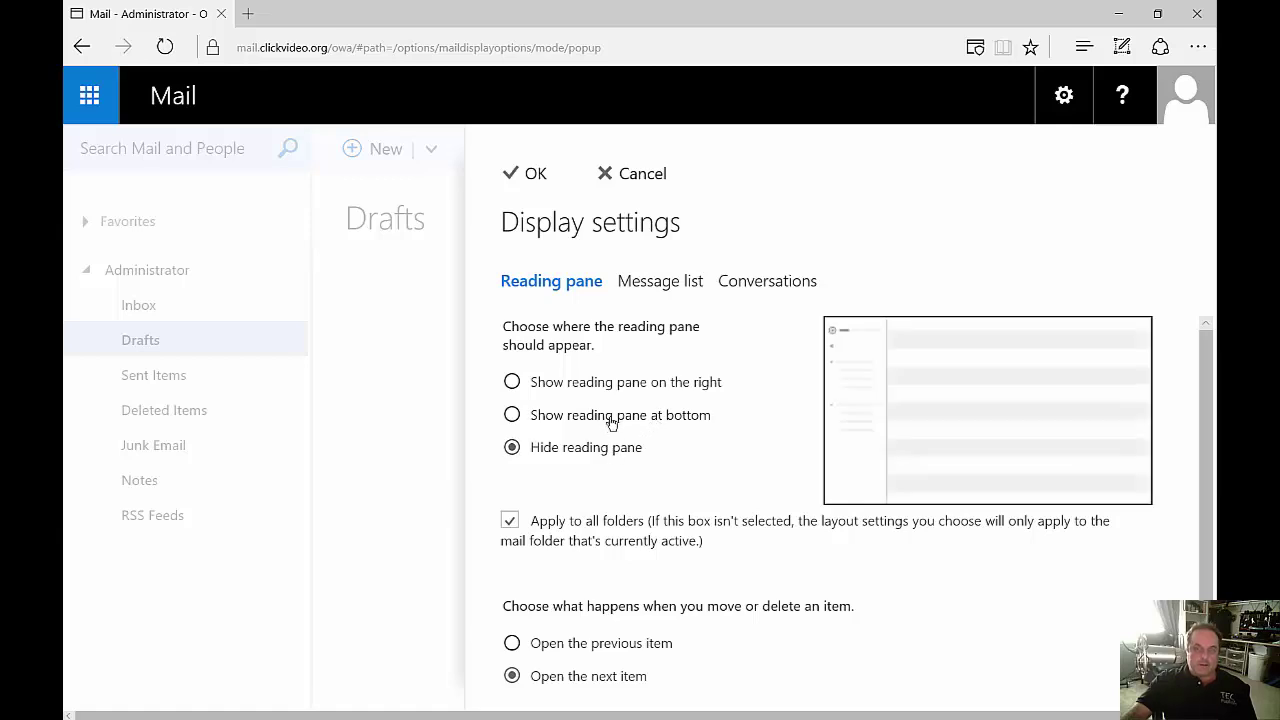
left_click(610, 419)
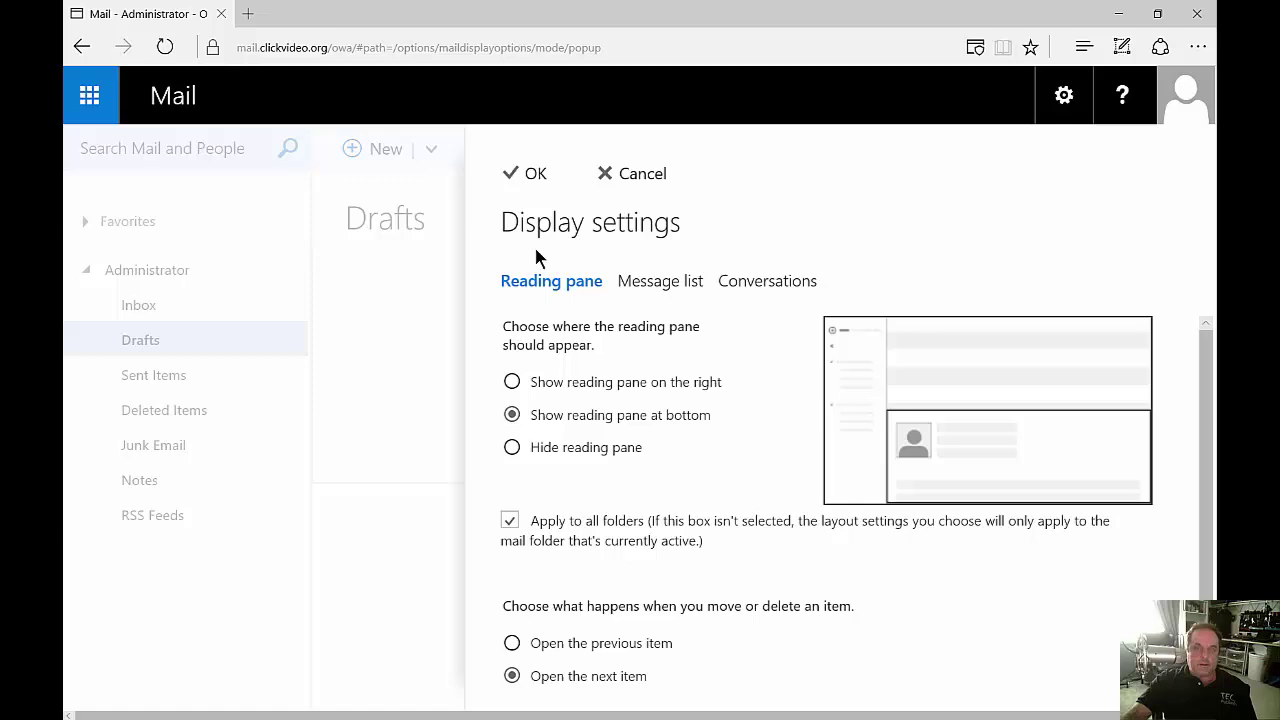
left_click(526, 175)
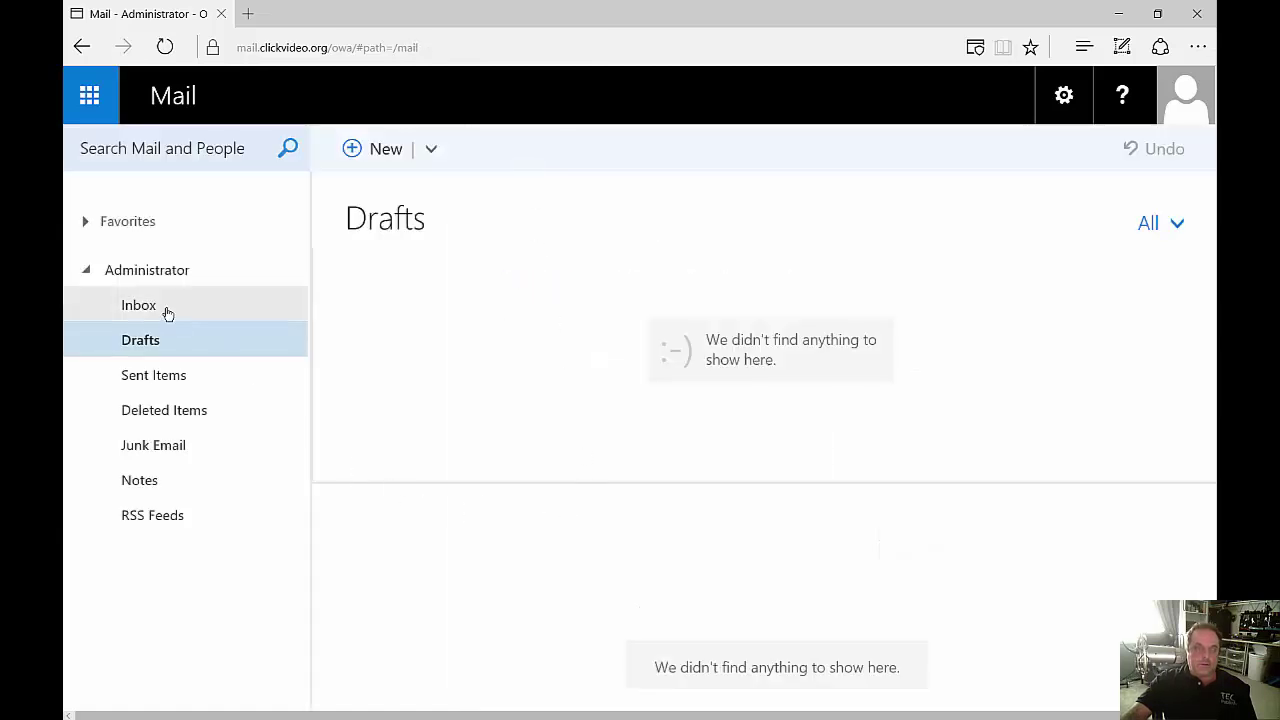
Open Sent Items and move the reading pane back to the right.
left_click(160, 309)
left_click(164, 386)
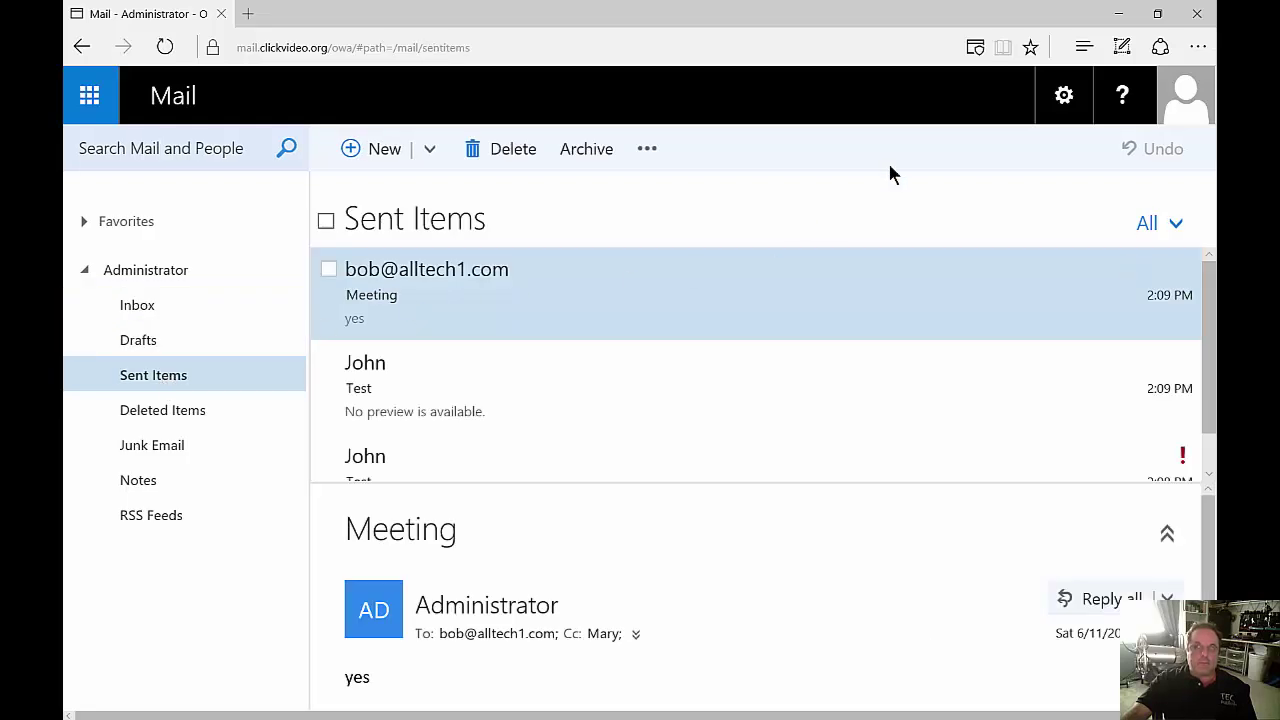
left_click(1064, 97)
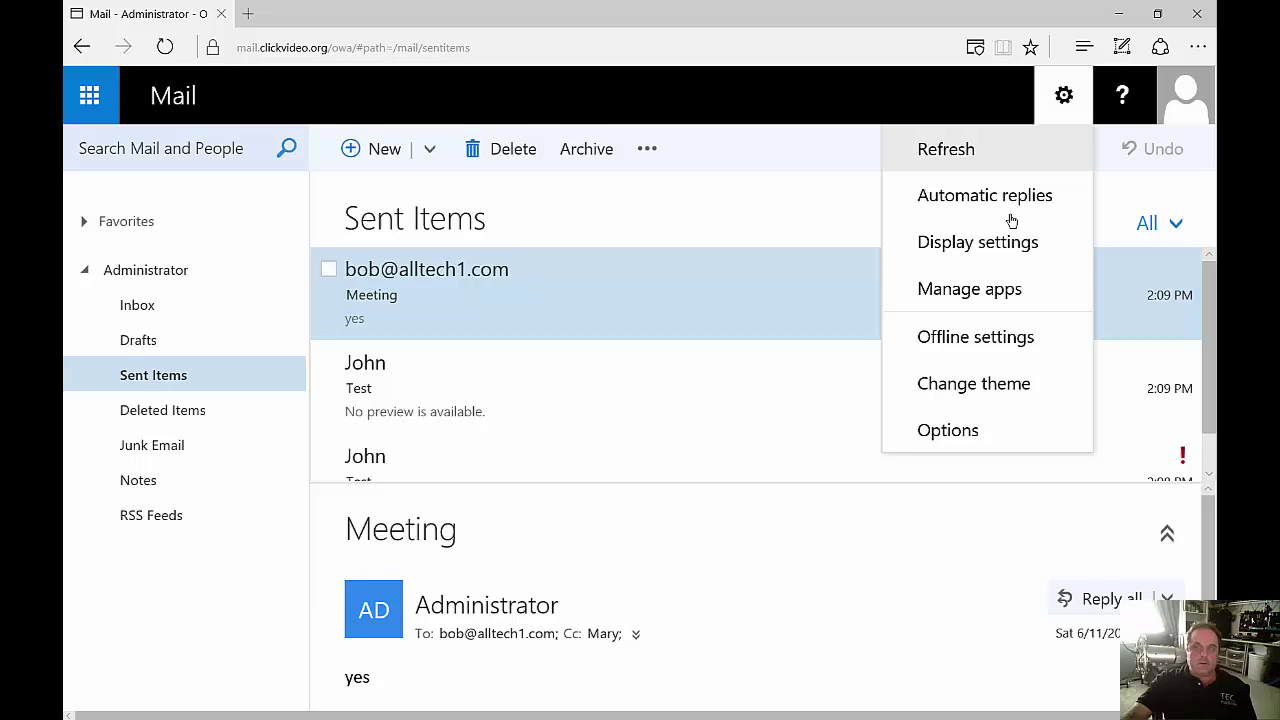
left_click(1020, 243)
left_click(610, 382)
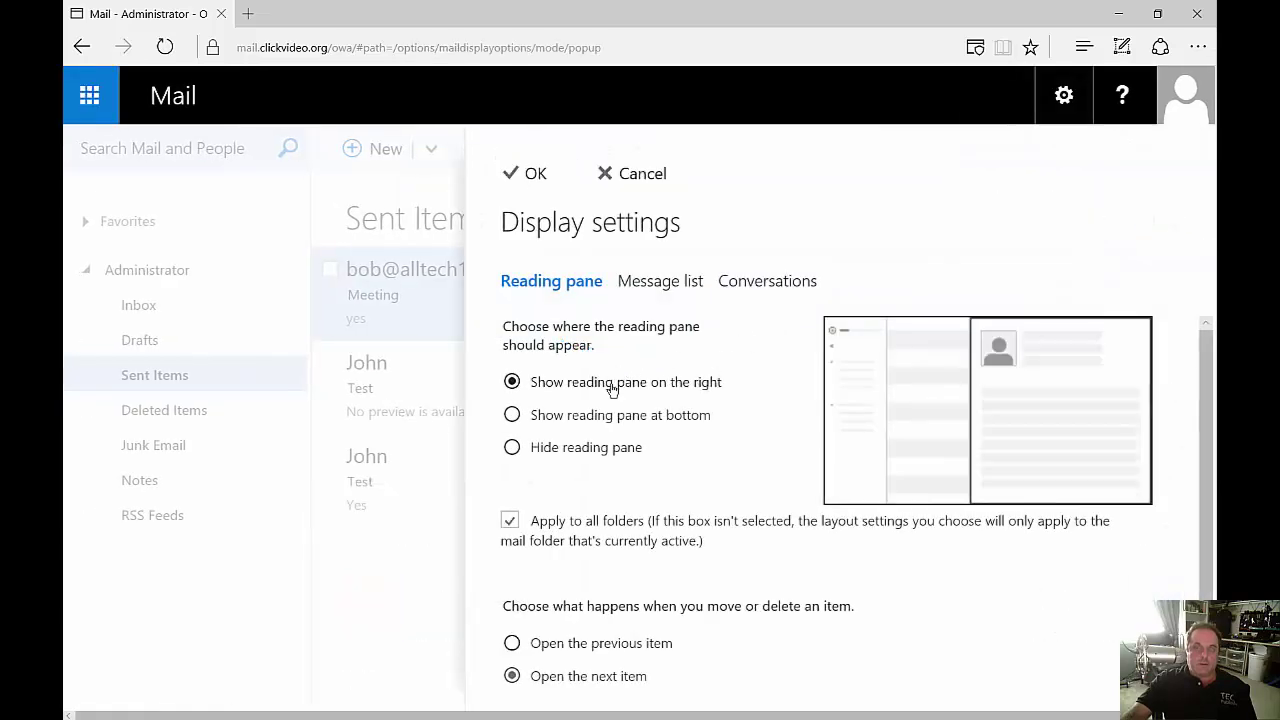
left_click(535, 174)
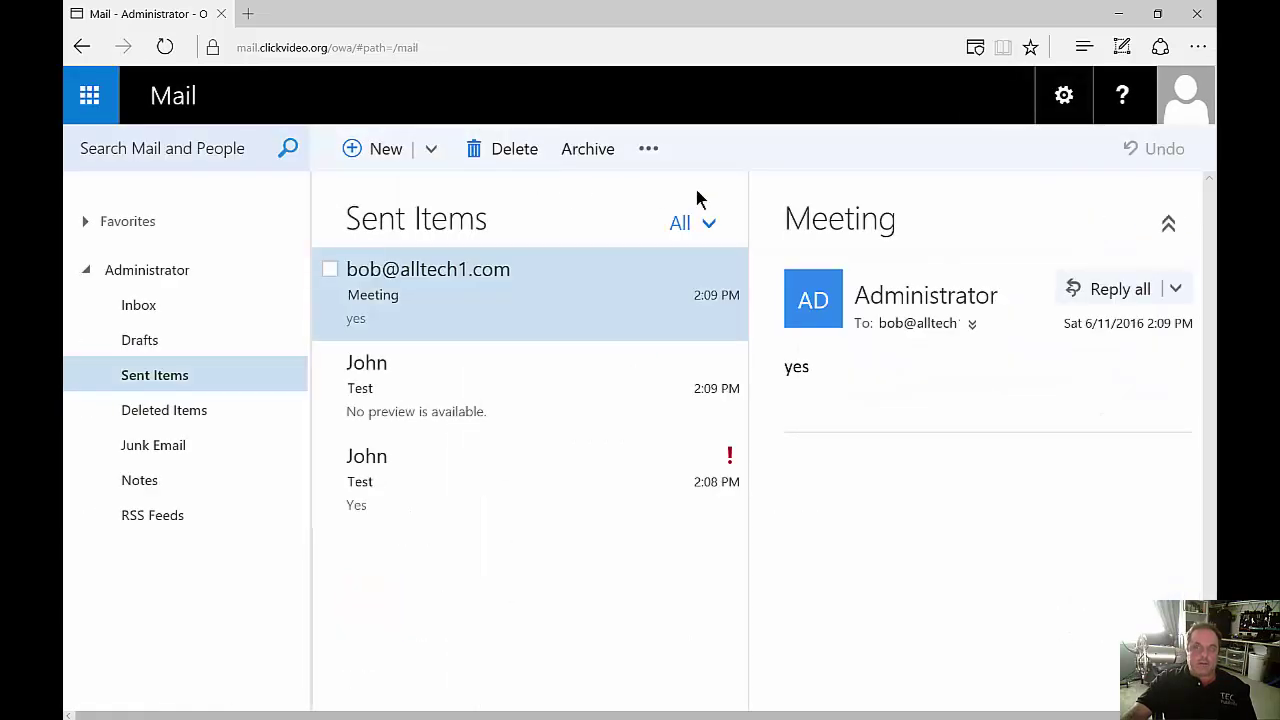
left_click(1064, 95)
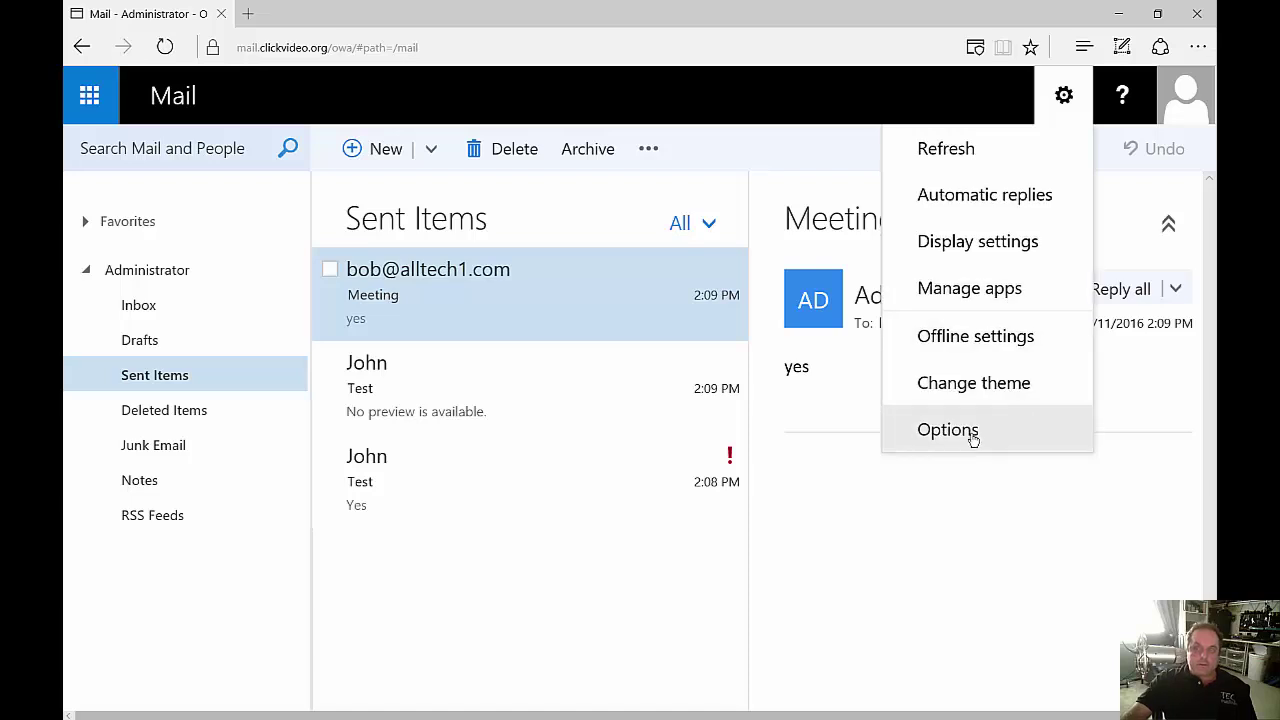
left_click(950, 430)
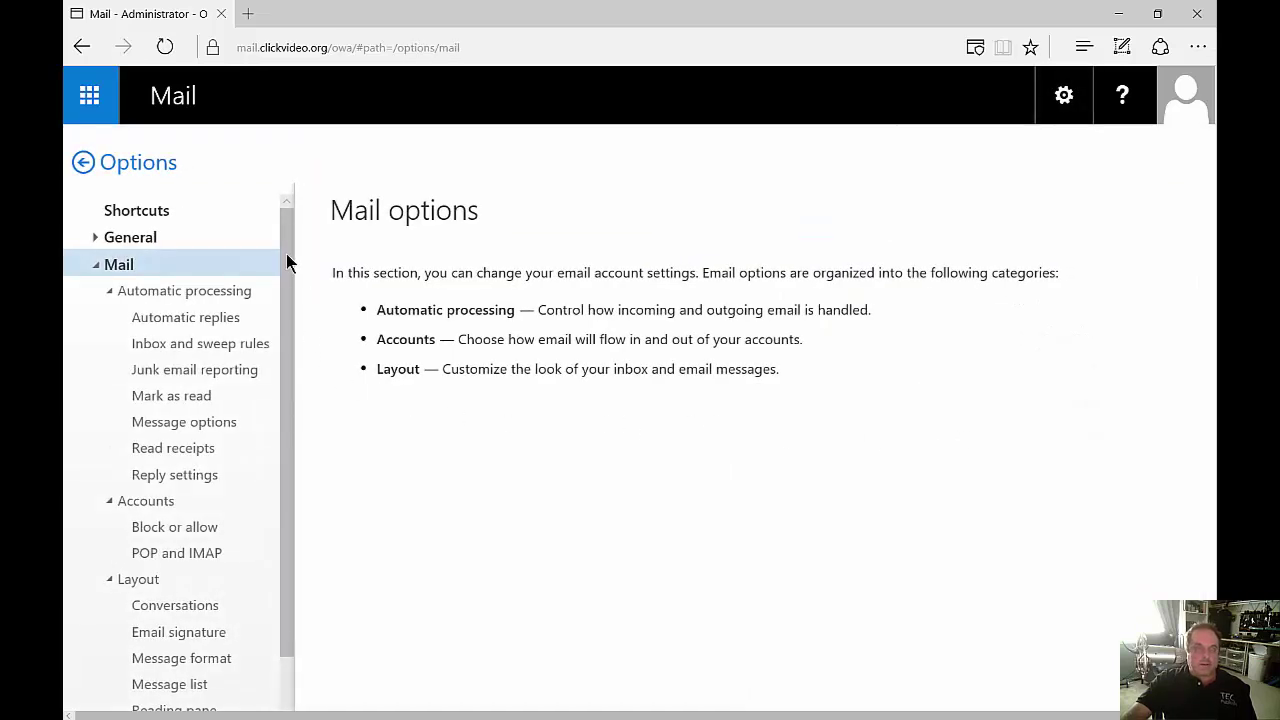
left_click_drag(286, 262, 294, 320)
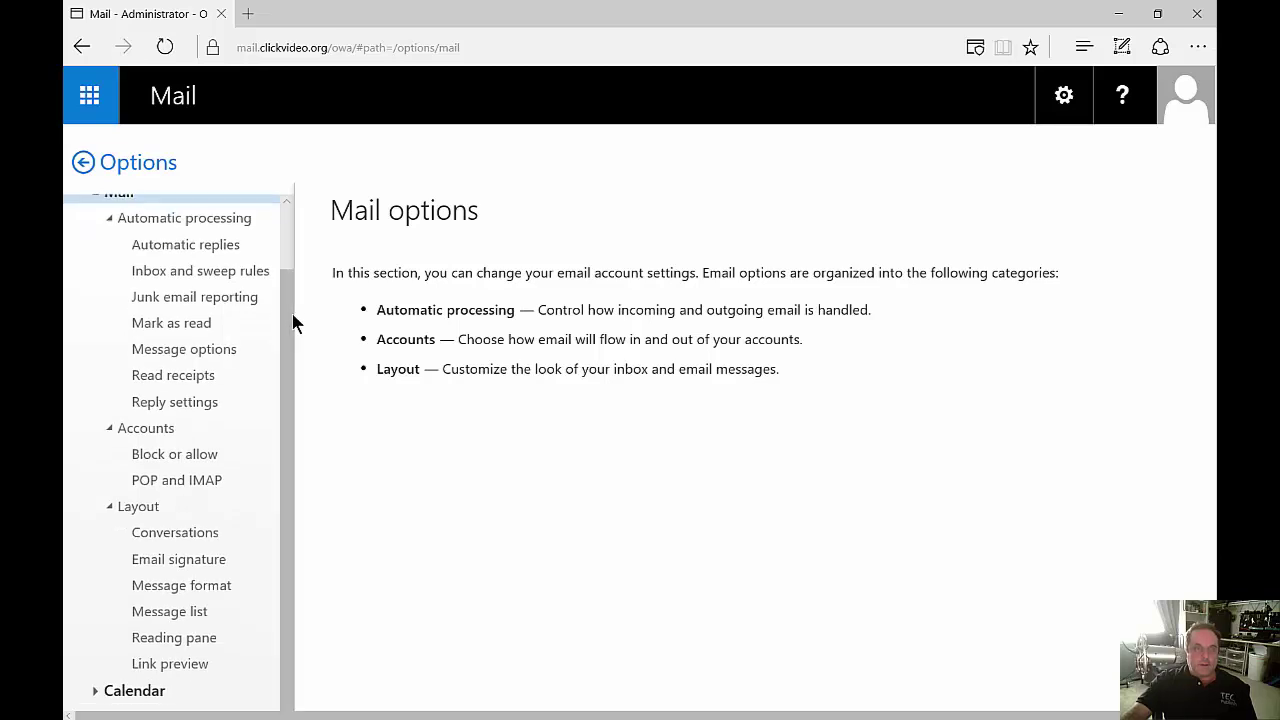
left_click(228, 248)
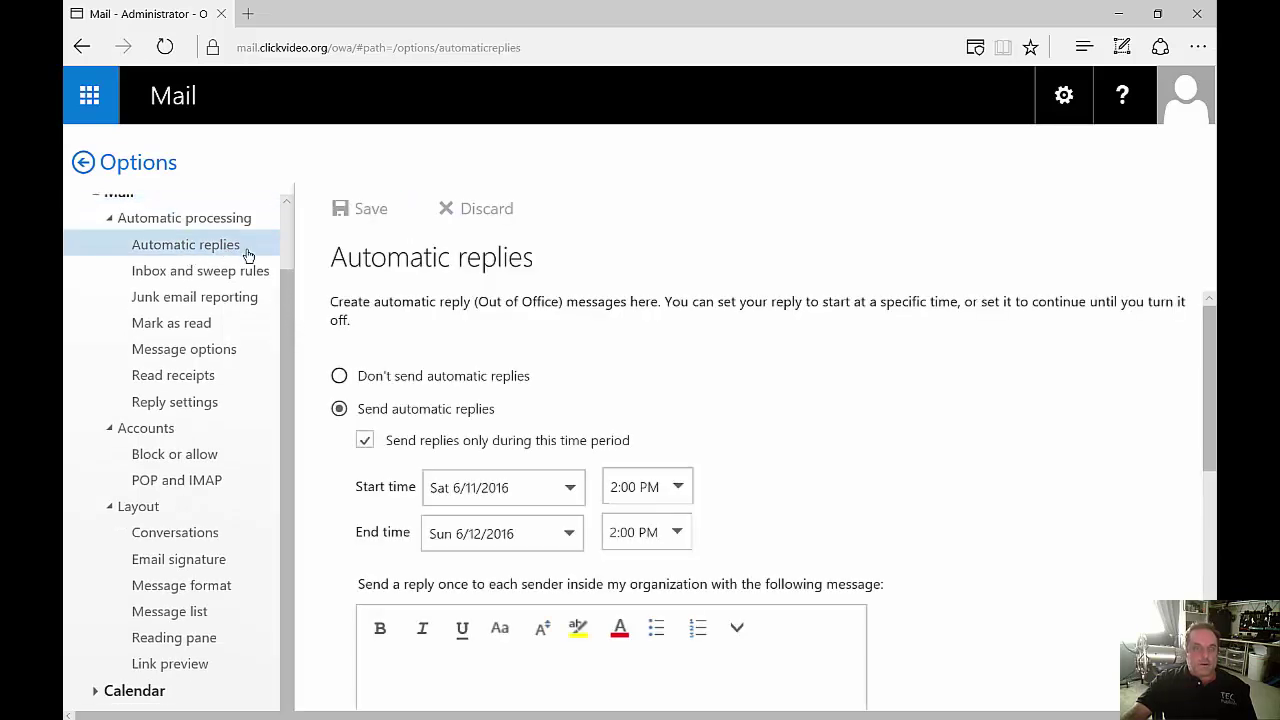
left_click(208, 304)
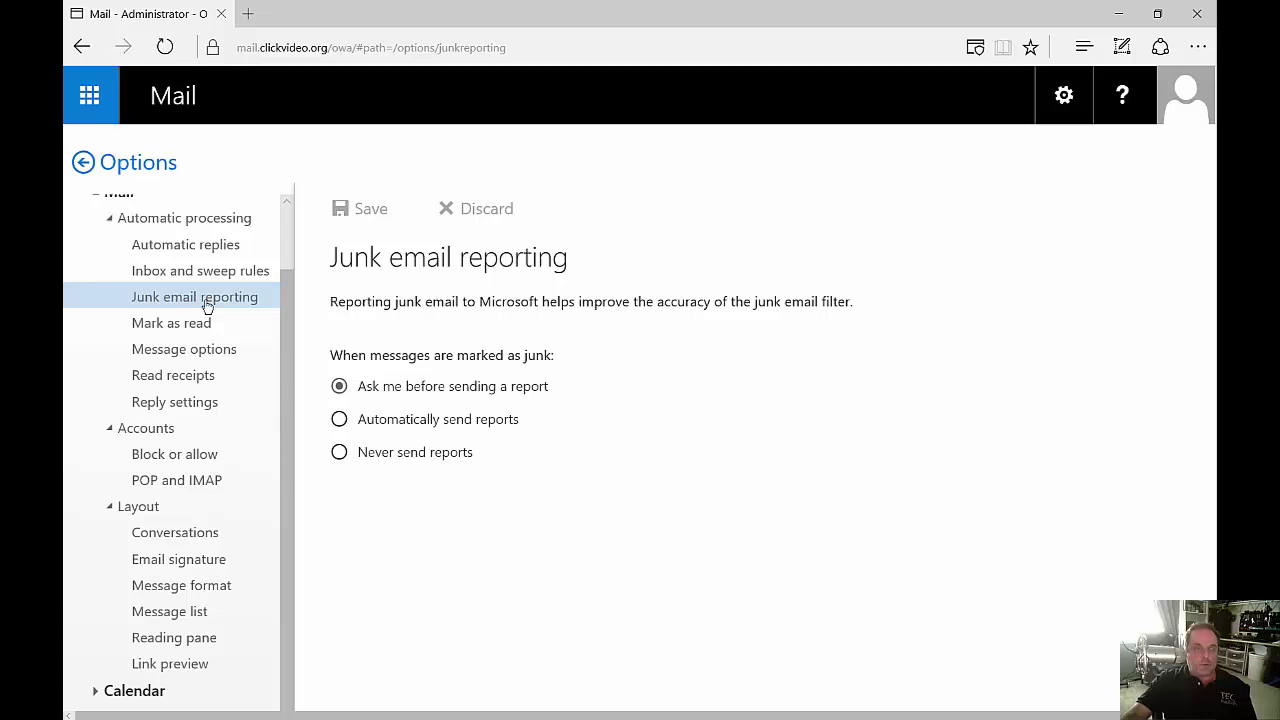
left_click(175, 376)
left_click(171, 455)
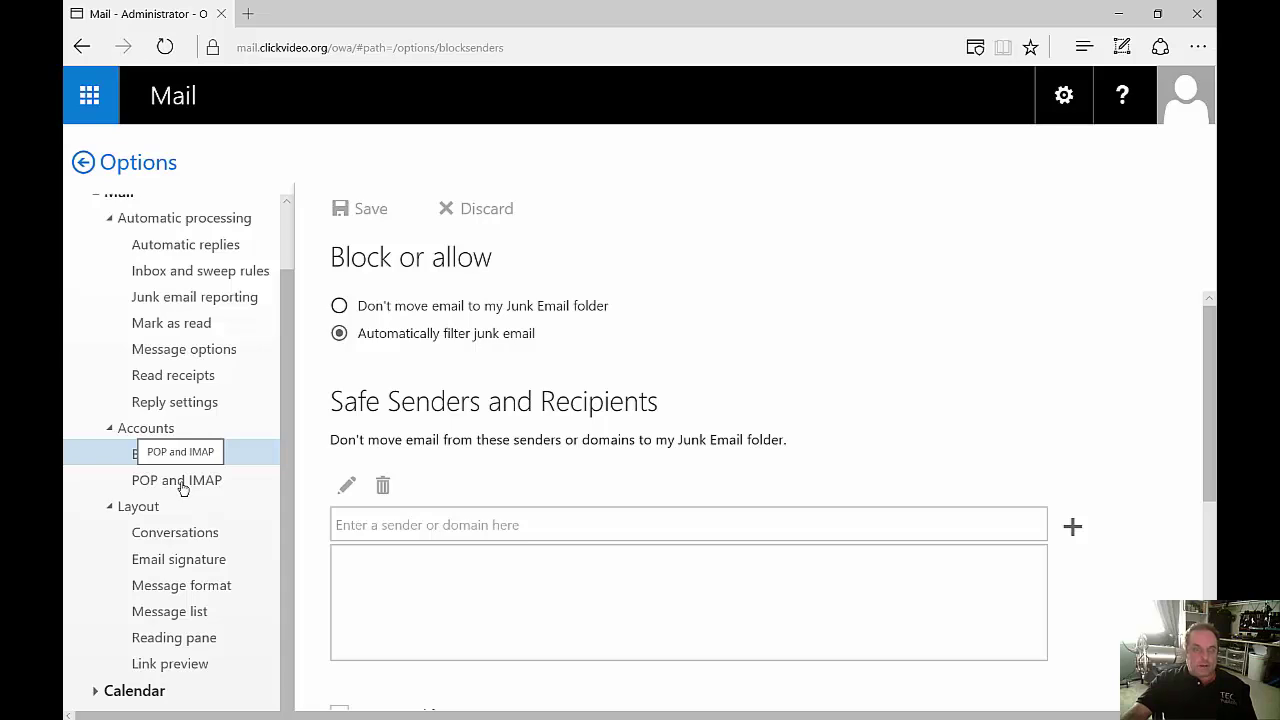
left_click(183, 555)
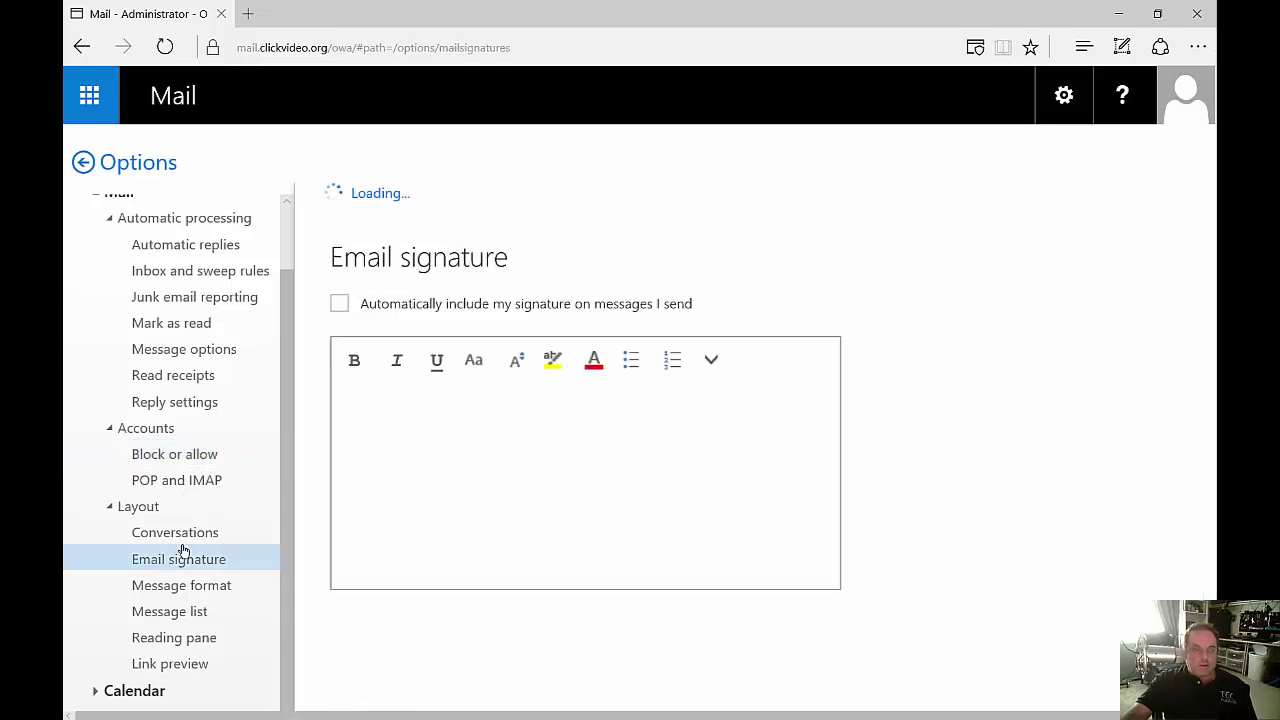
left_click(169, 611)
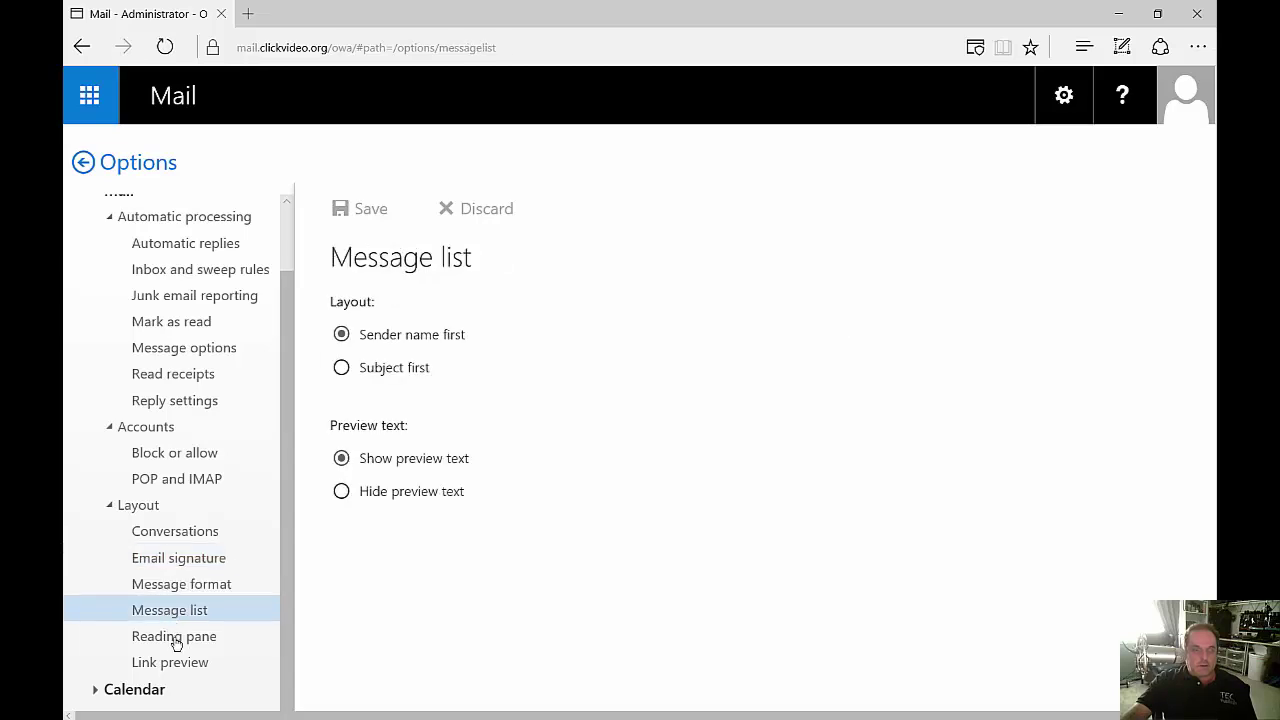
left_click(171, 638)
left_click(107, 685)
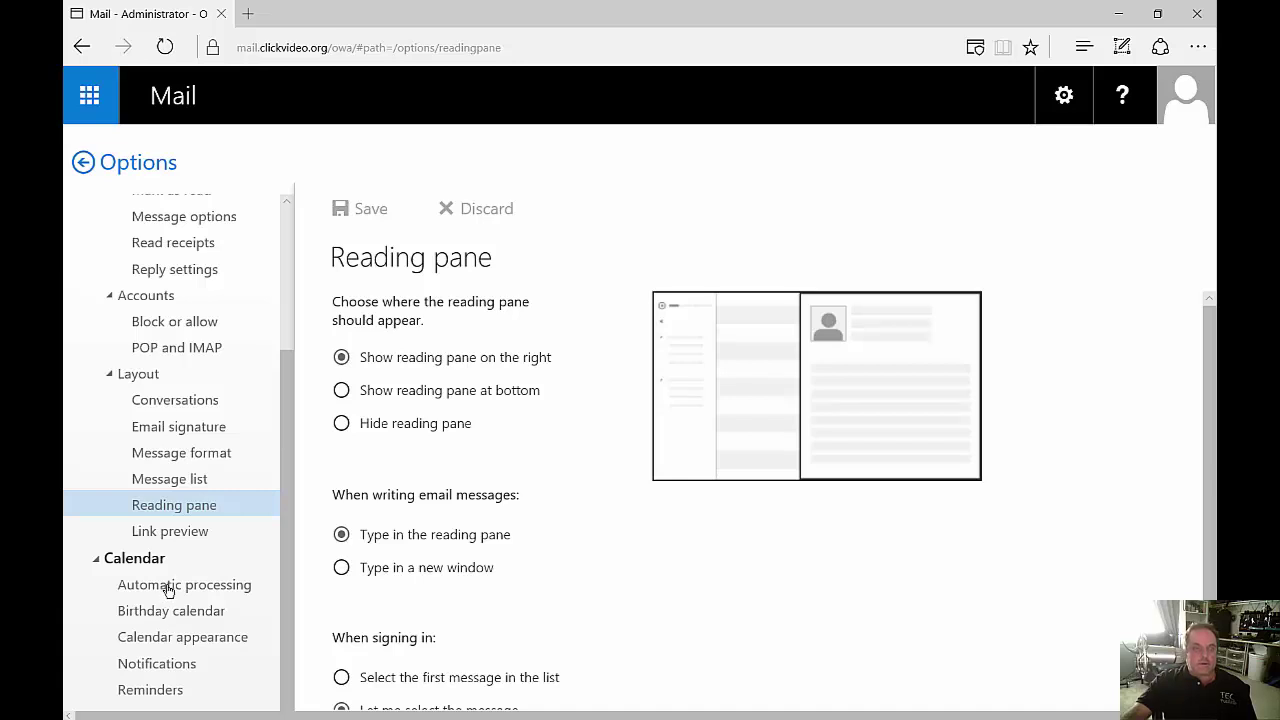
left_click(169, 587)
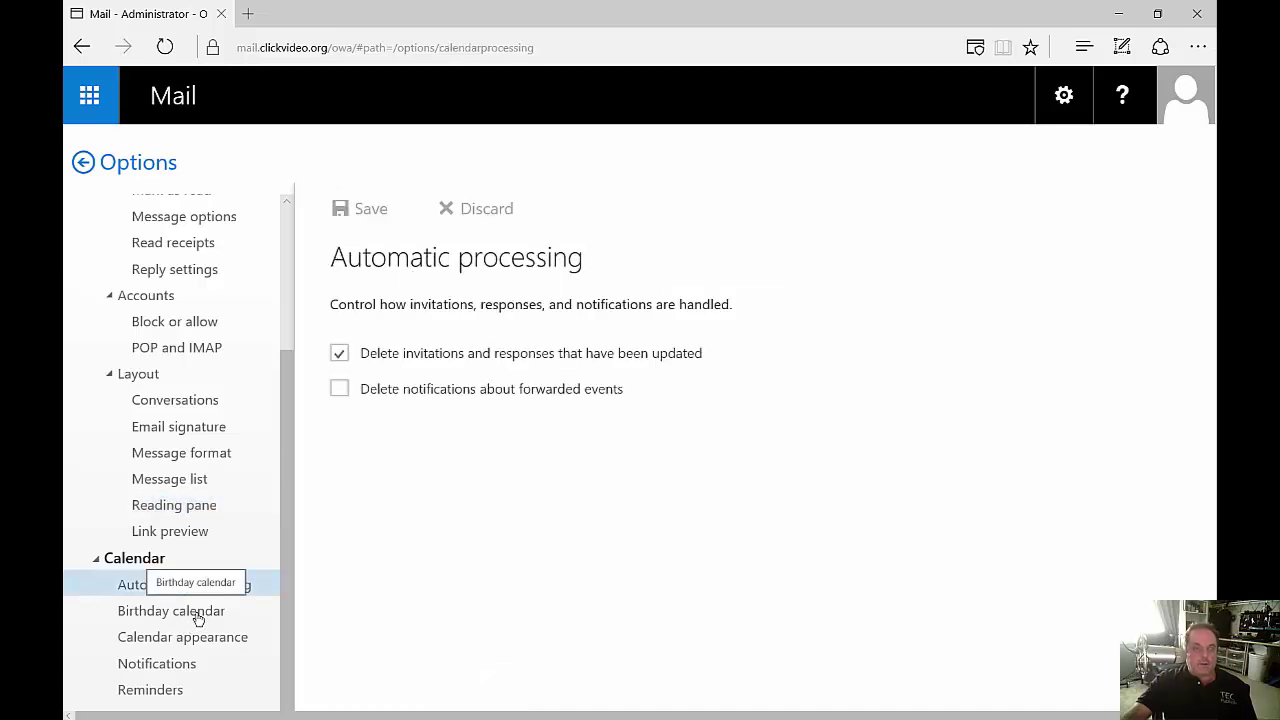
left_click(199, 613)
left_click(199, 644)
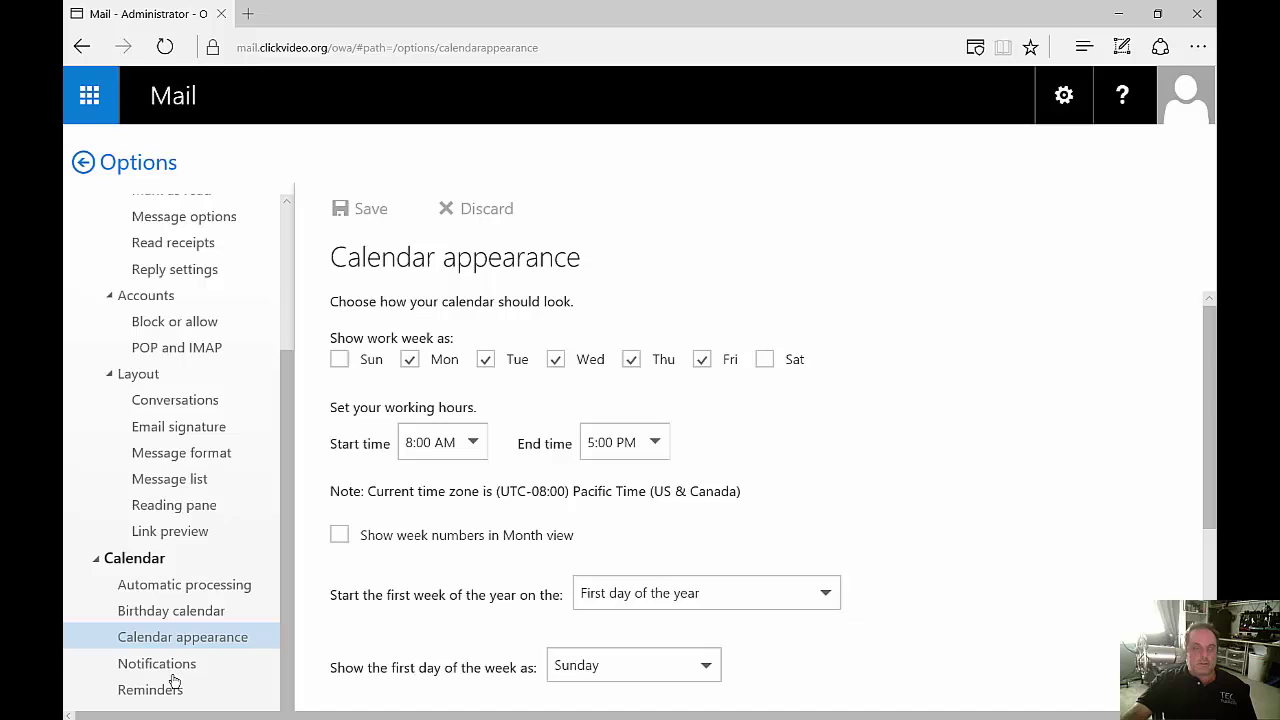
left_click(172, 666)
left_click(162, 689)
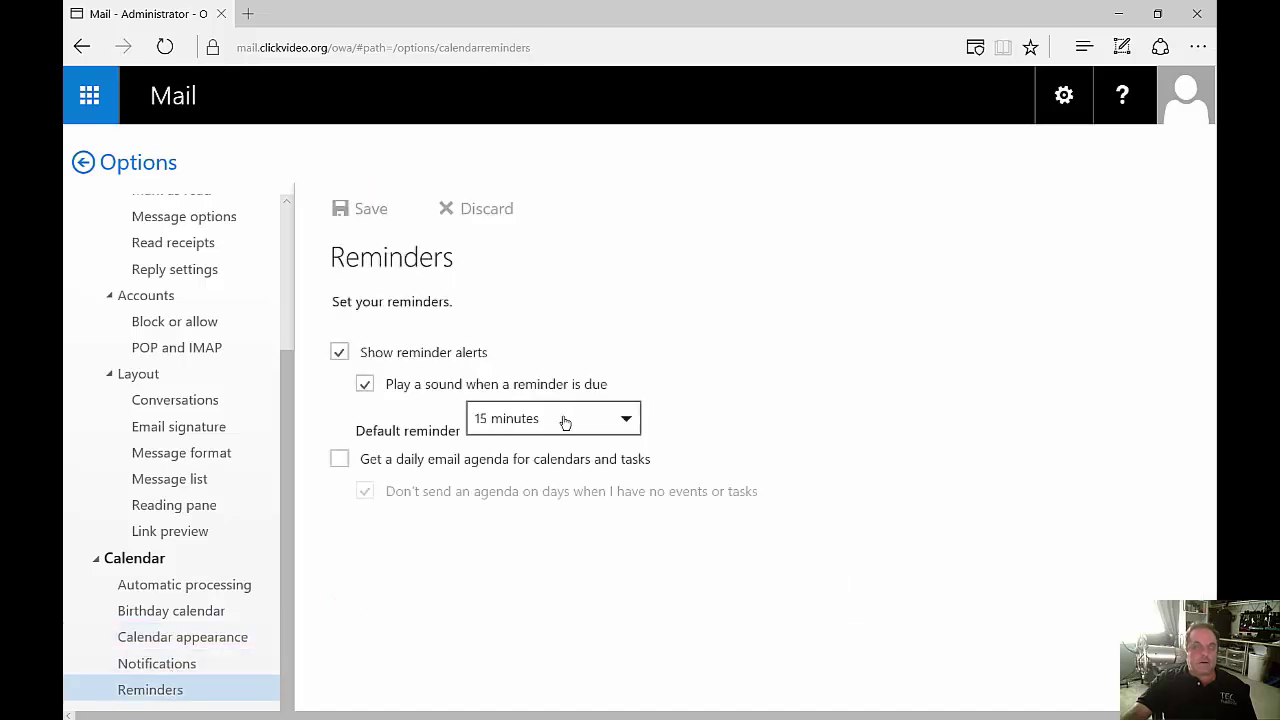
left_click(83, 164)
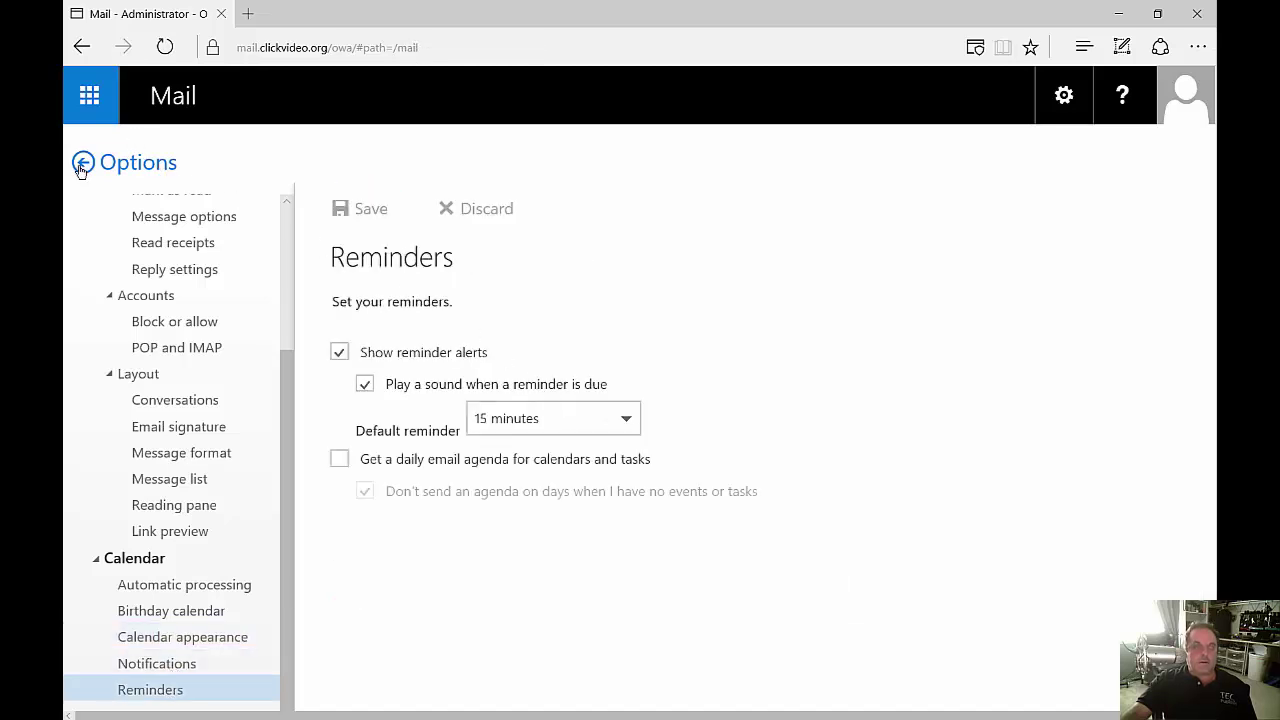
mouse_move(700, 268)
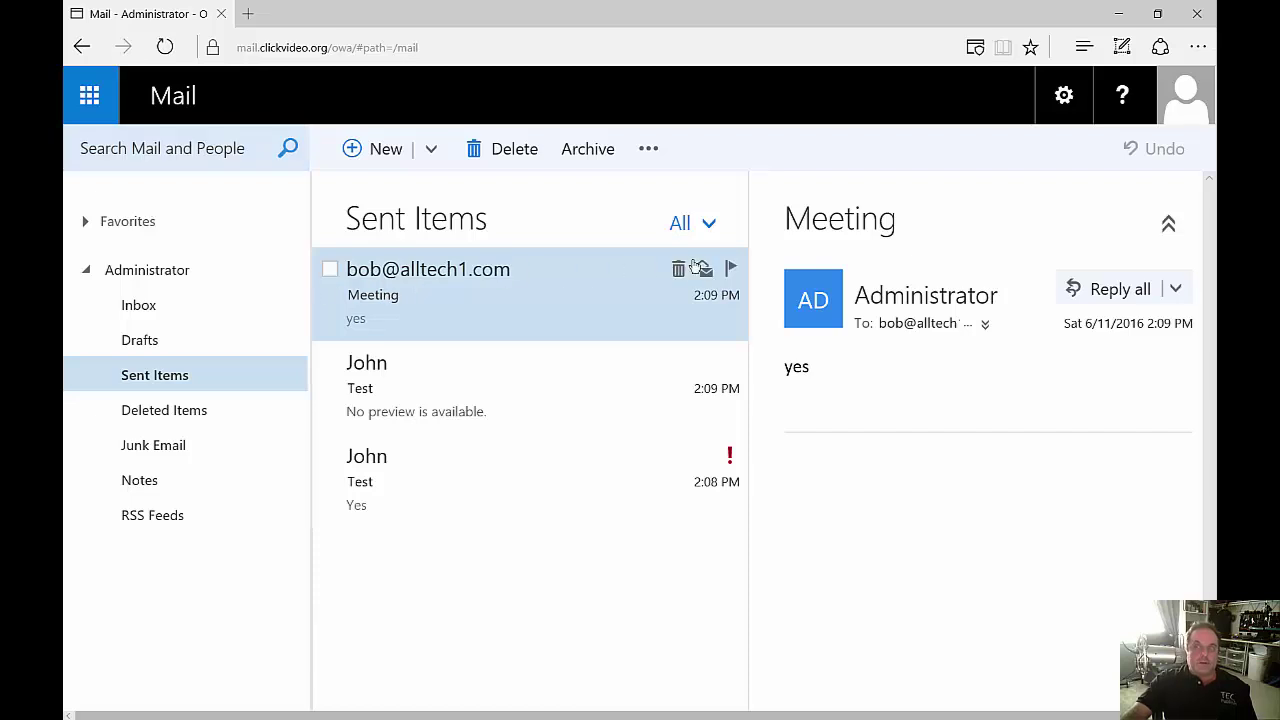